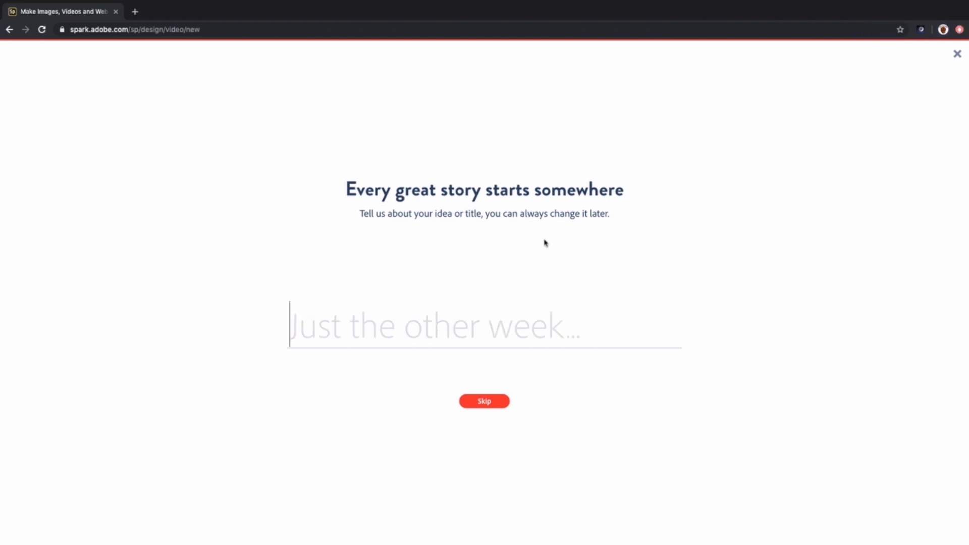
# Title the new video project "Merchant of Venice work" and start it from scratch without a story template
pyautogui.write('Merchant of ')
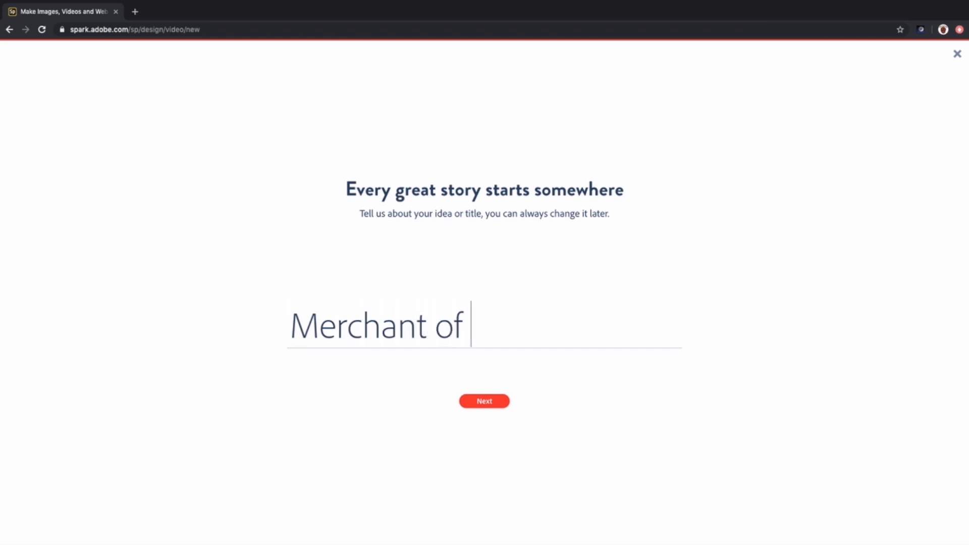
pyautogui.write('Venice work')
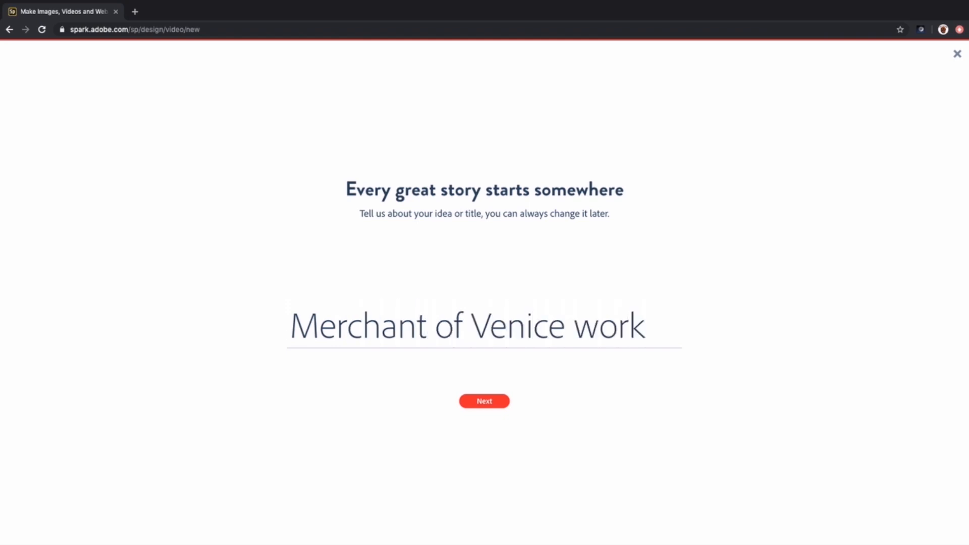
pyautogui.click(489, 401)
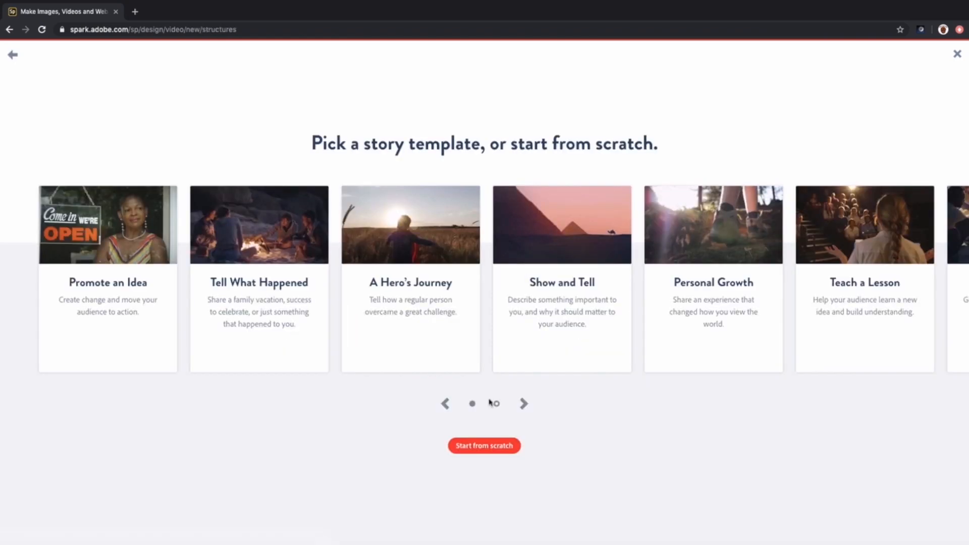
pyautogui.click(486, 446)
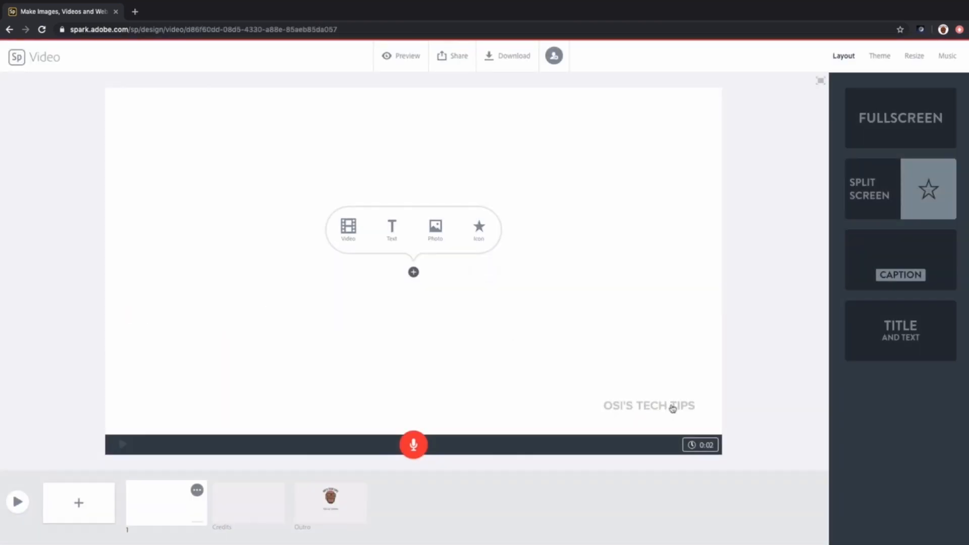
# Turn off the brand stamp shown on the video slide
pyautogui.click(673, 409)
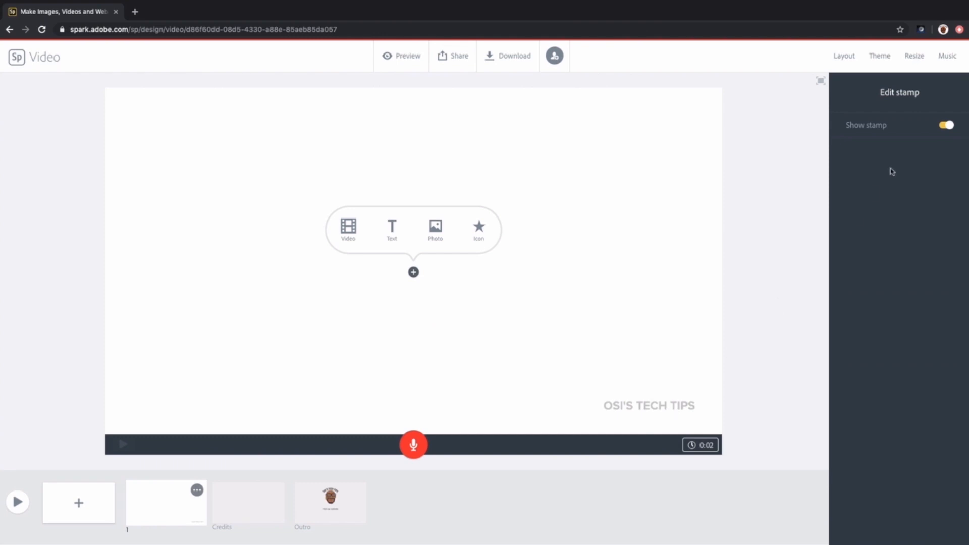
pyautogui.click(944, 126)
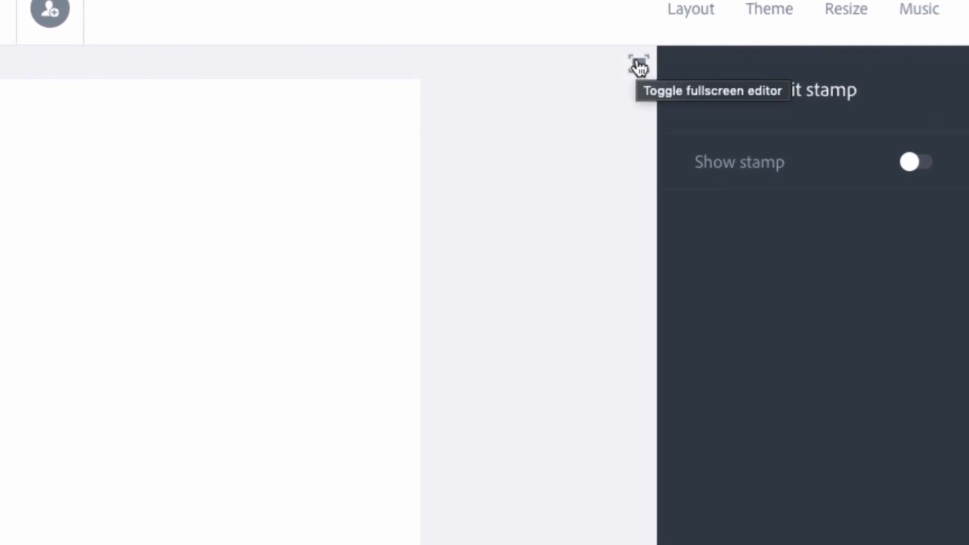
# Try the Title and Text layout on the first slide and return it to the Fullscreen layout
pyautogui.click(690, 10)
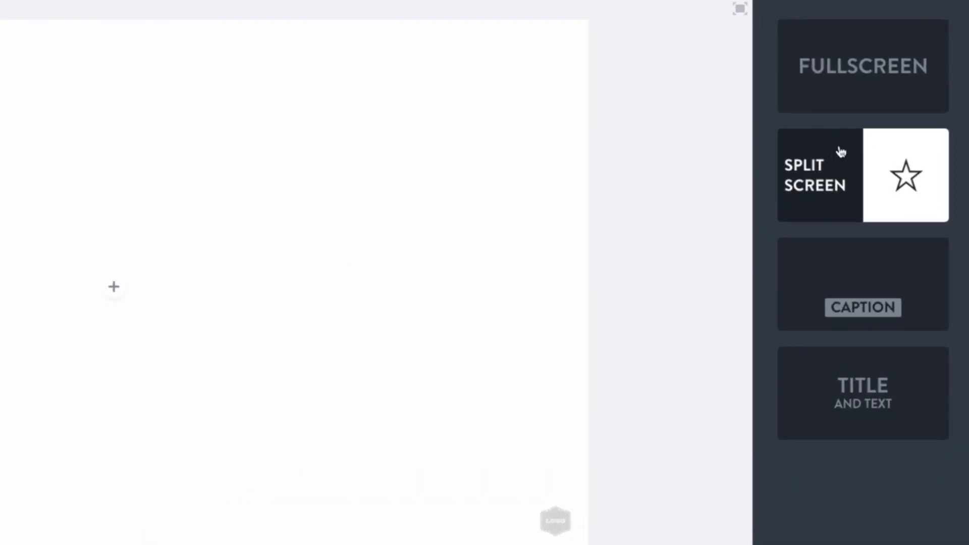
pyautogui.click(864, 393)
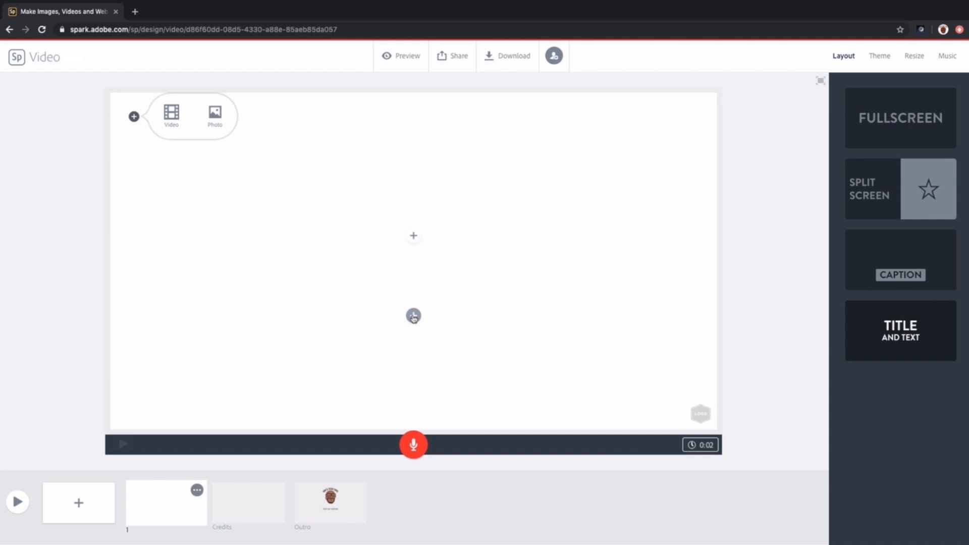
pyautogui.click(854, 119)
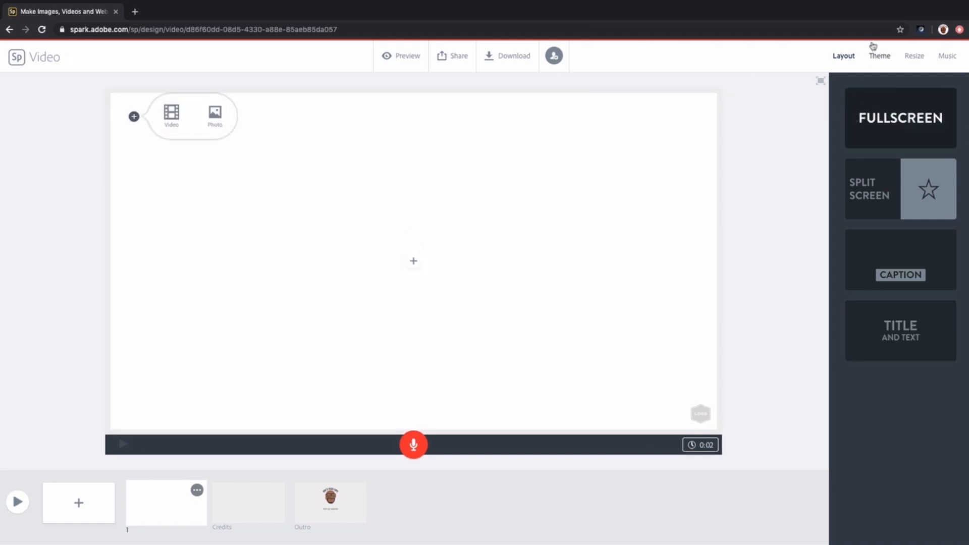
# Look through the available themes and the Widescreen and Square video sizes
pyautogui.click(880, 57)
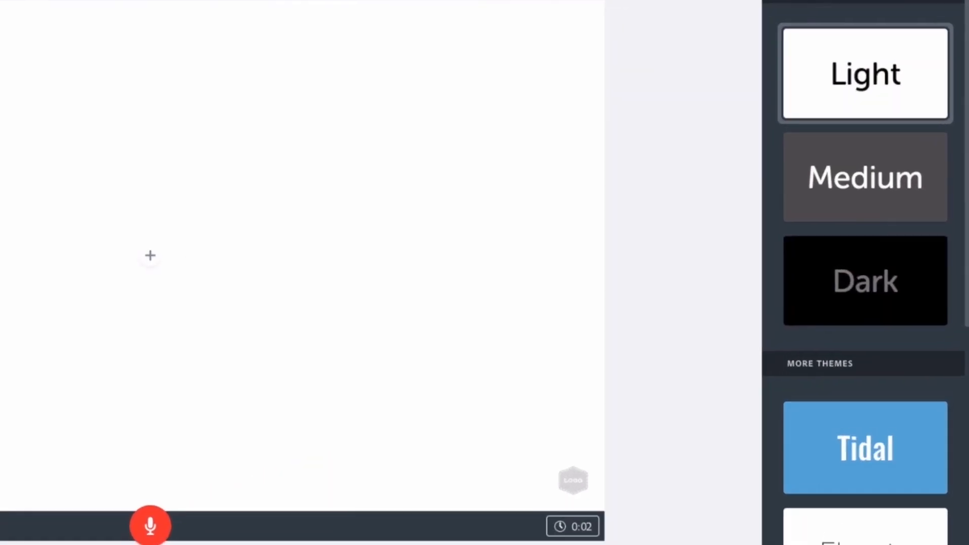
pyautogui.moveTo(900, 112)
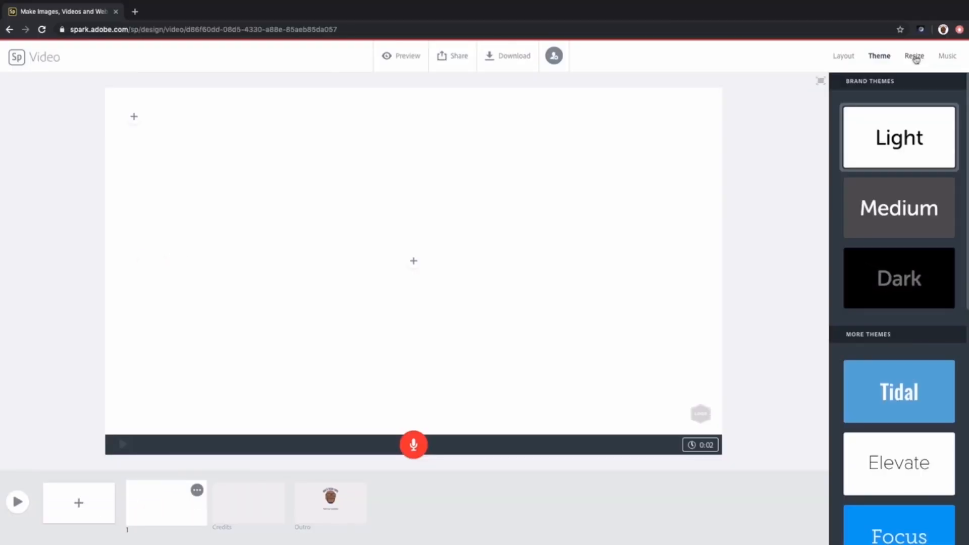
pyautogui.click(914, 57)
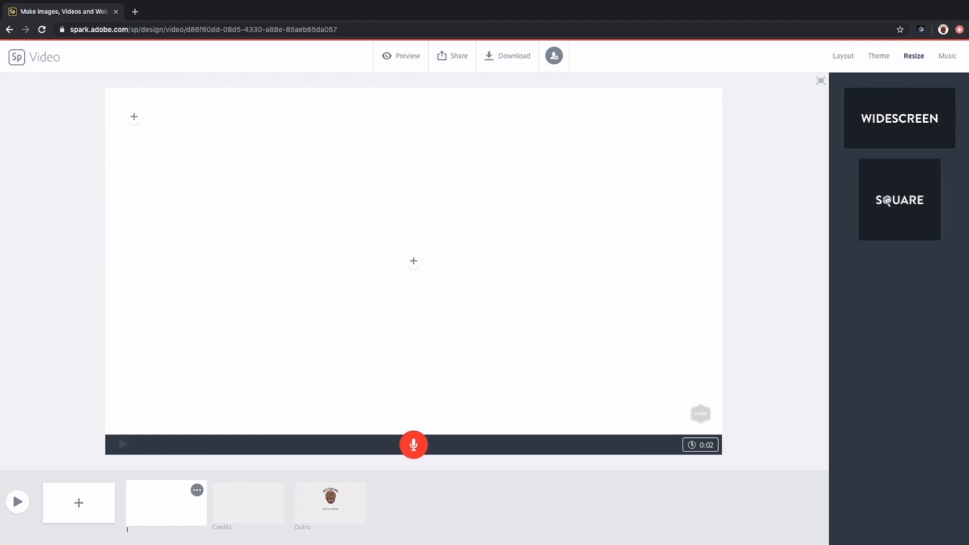
# Try switching the background music off and on, adjust its volume, and browse the available tracks
pyautogui.click(943, 57)
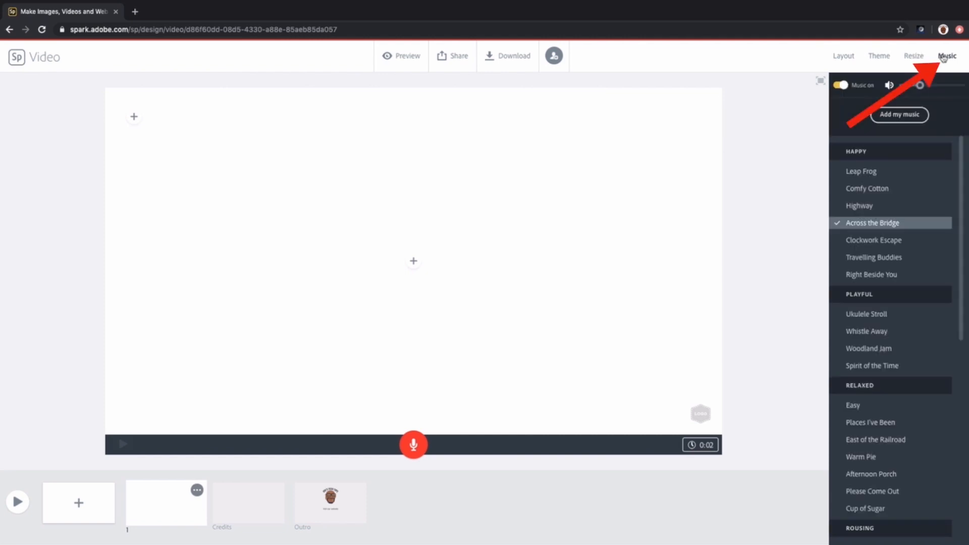
pyautogui.click(841, 86)
pyautogui.click(841, 86)
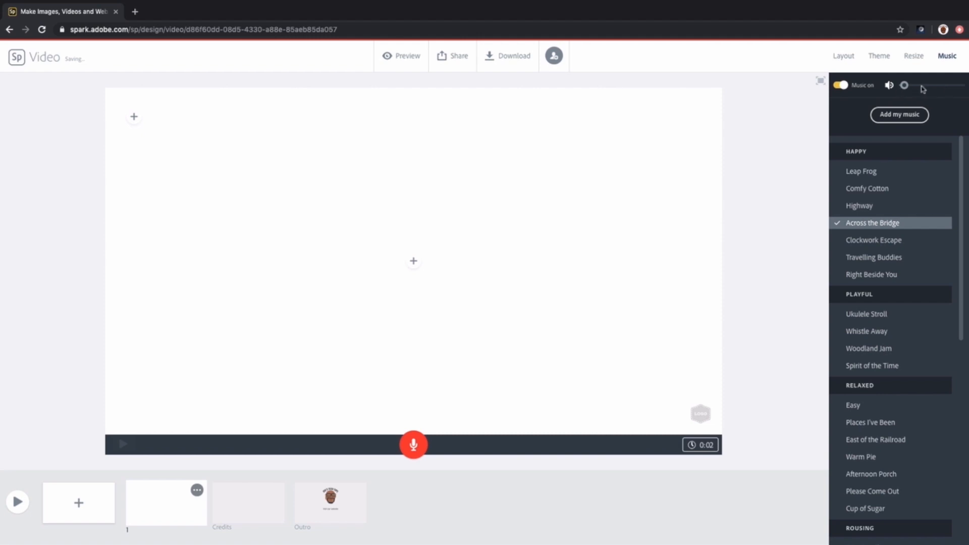
pyautogui.click(920, 86)
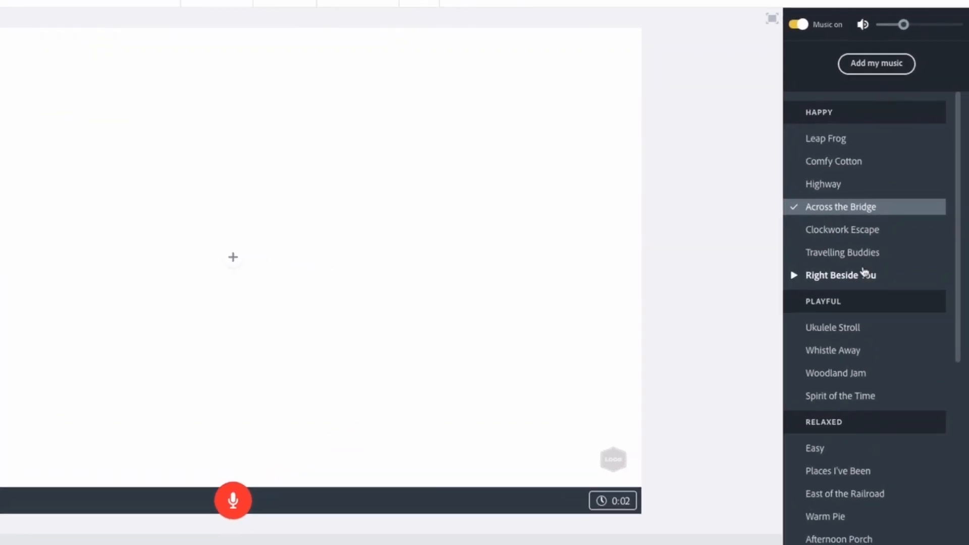
pyautogui.click(817, 199)
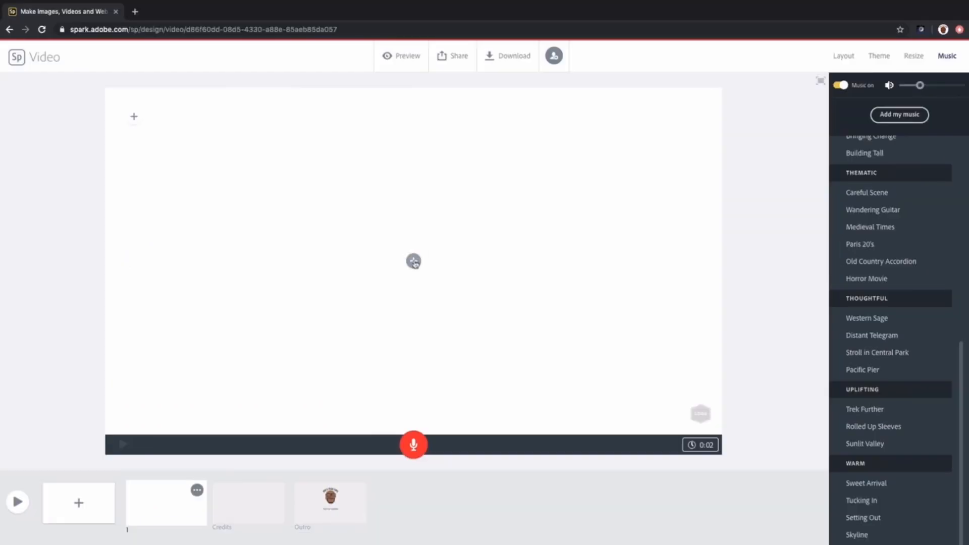
# Upload the photo Painting_Venice 2.jpg to the first slide and set the slide's layout to Fullscreen
pyautogui.click(414, 261)
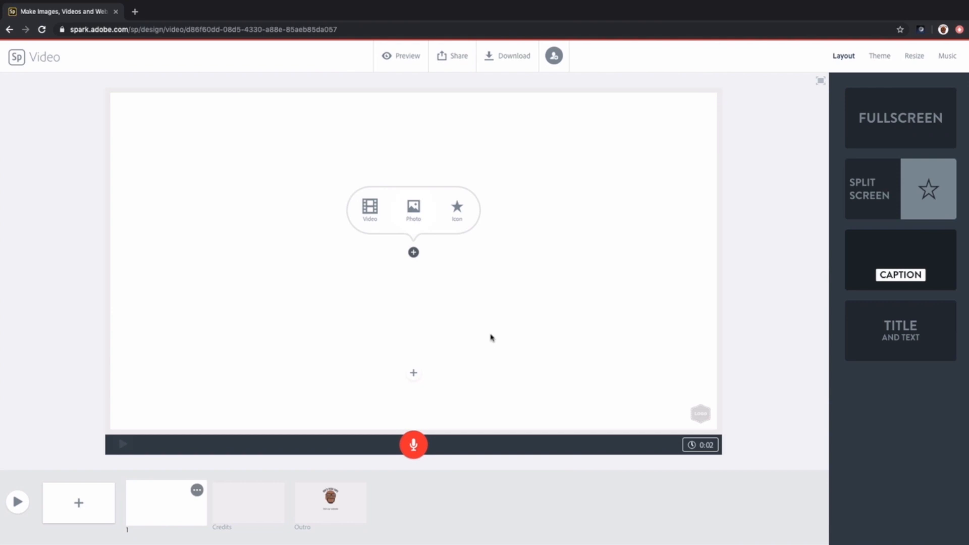
pyautogui.click(431, 207)
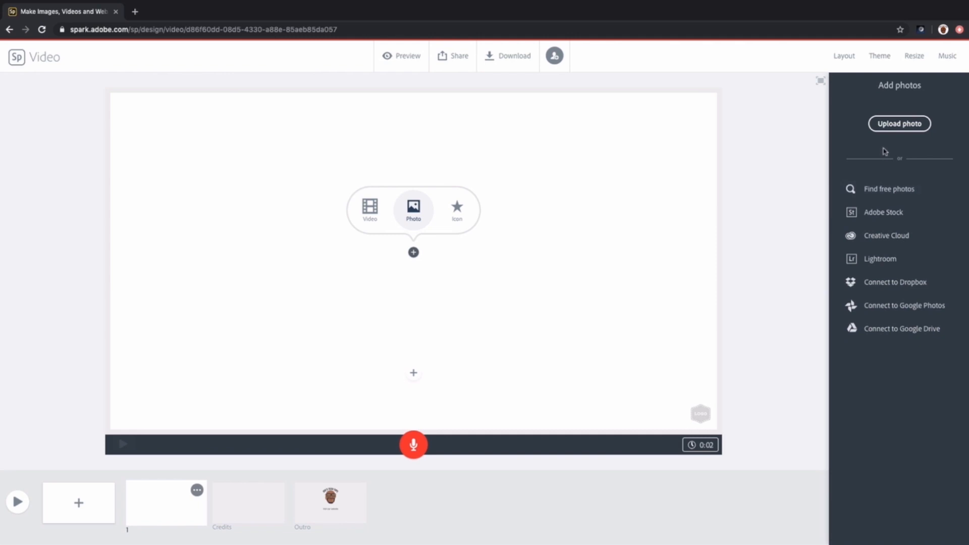
pyautogui.click(901, 125)
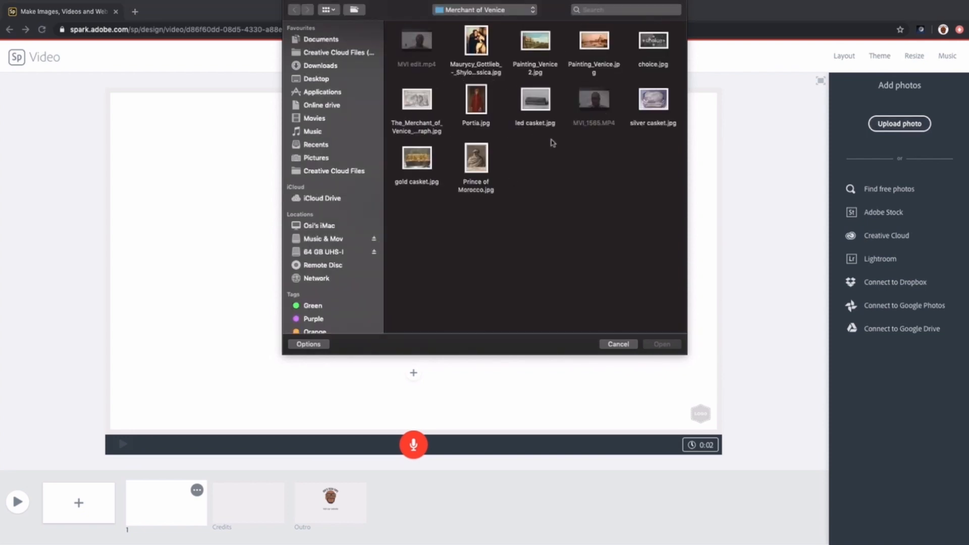
pyautogui.click(538, 42)
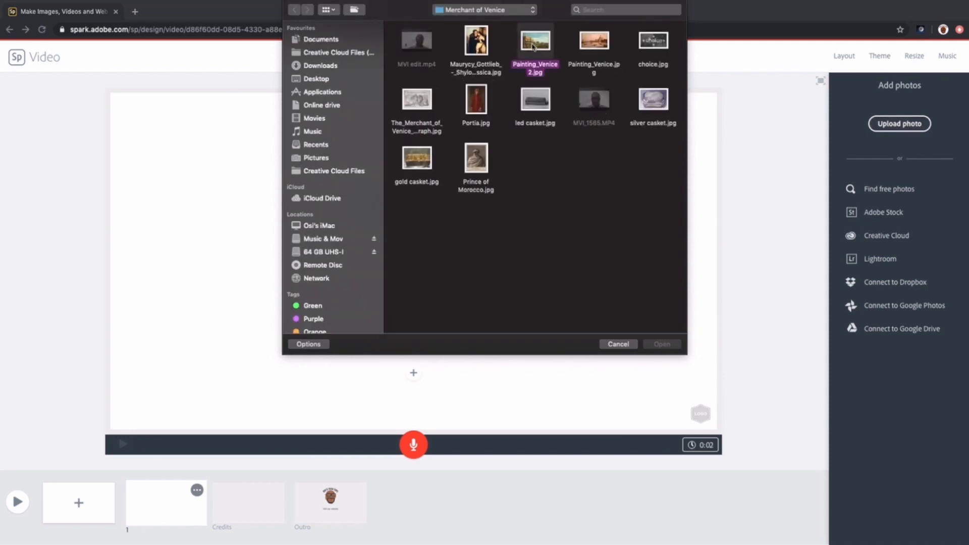
pyautogui.click(662, 344)
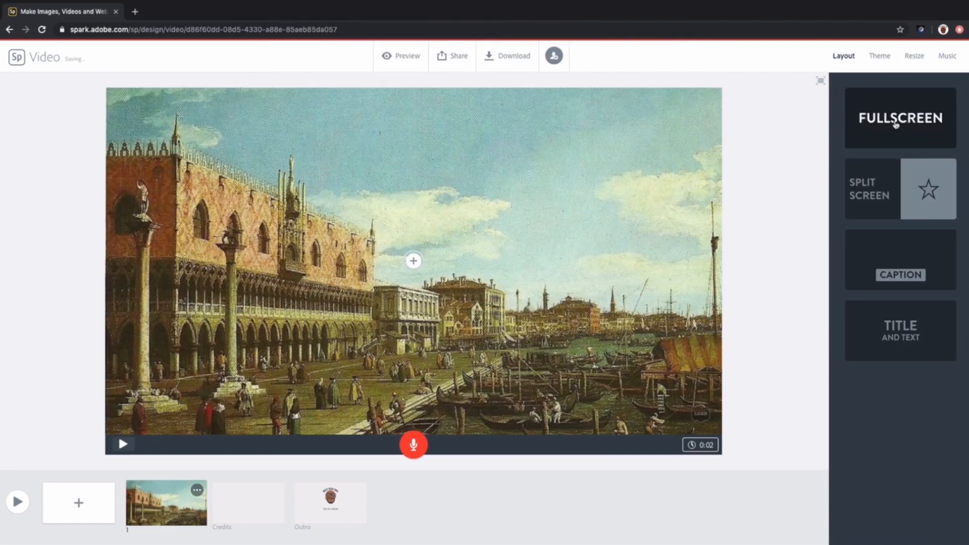
pyautogui.click(896, 124)
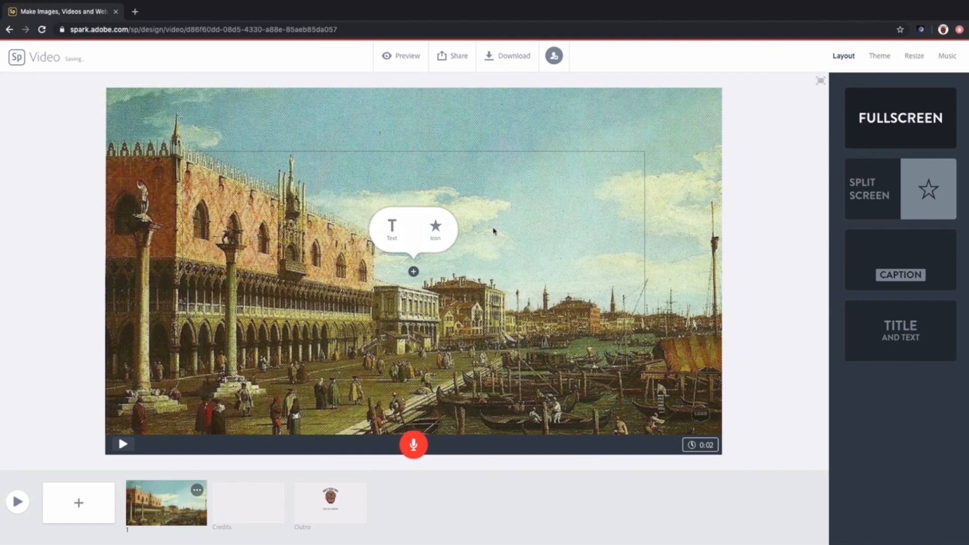
# Add the title text "The Merchant of Venice" over the painting on the first slide
pyautogui.click(392, 227)
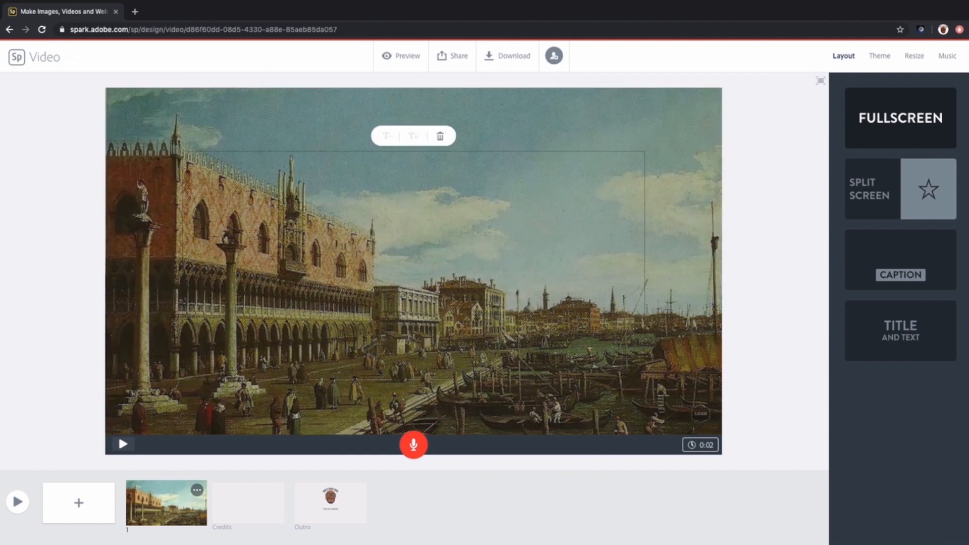
pyautogui.write('The Merchant o')
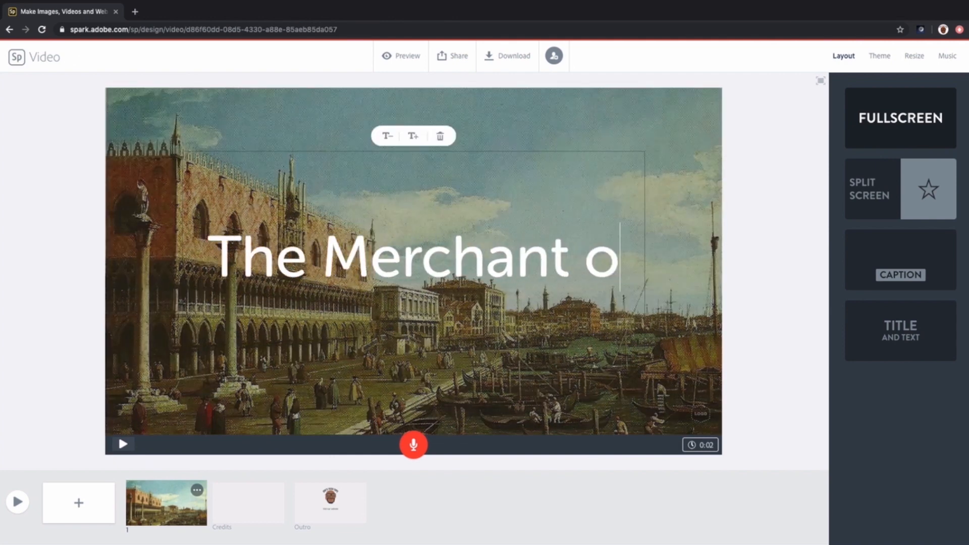
pyautogui.write('f Venice')
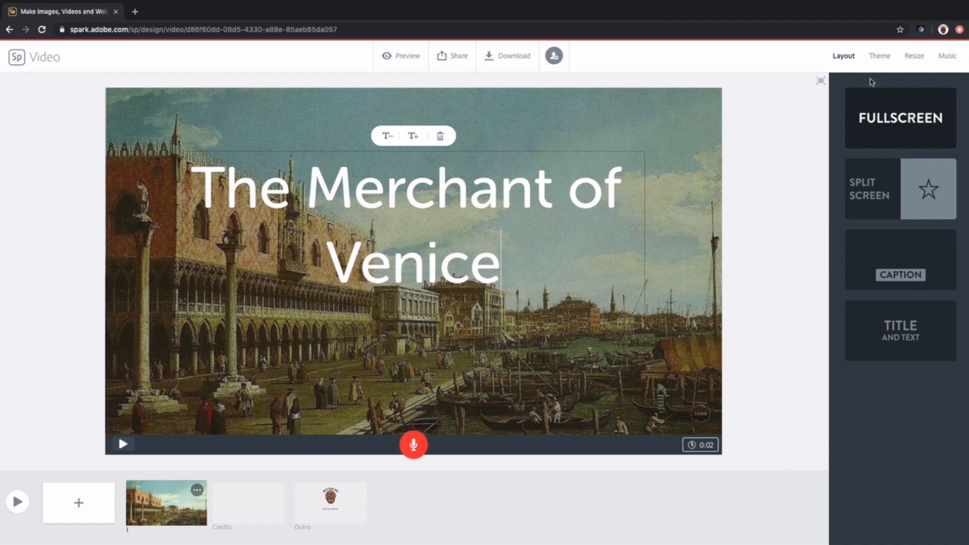
# Try the Tidal theme on the video and settle on the Elevate theme with the red colour variant
pyautogui.click(880, 58)
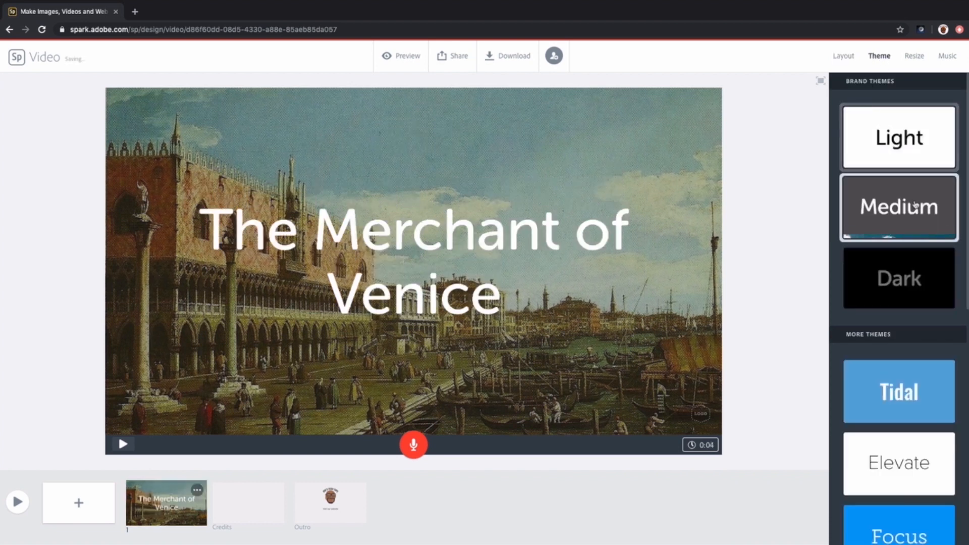
pyautogui.click(906, 399)
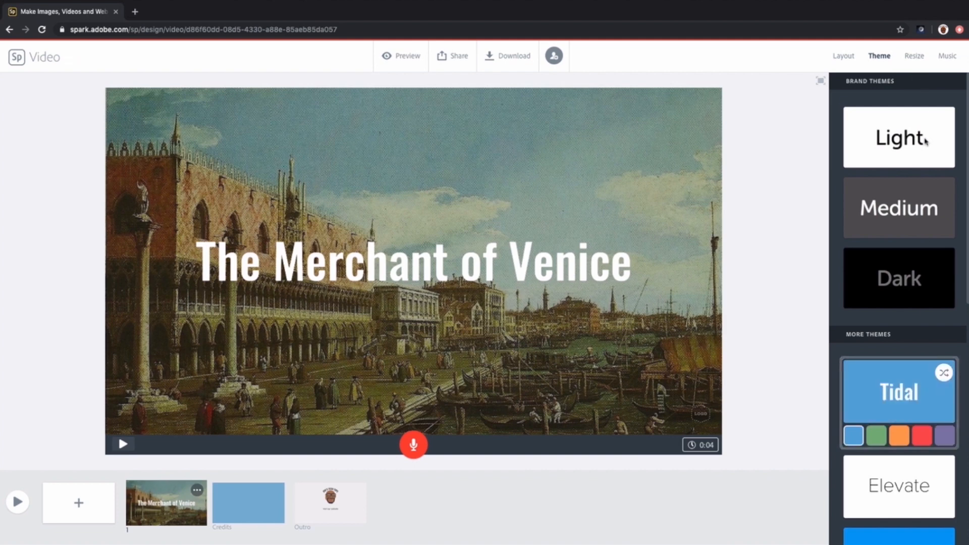
pyautogui.click(904, 487)
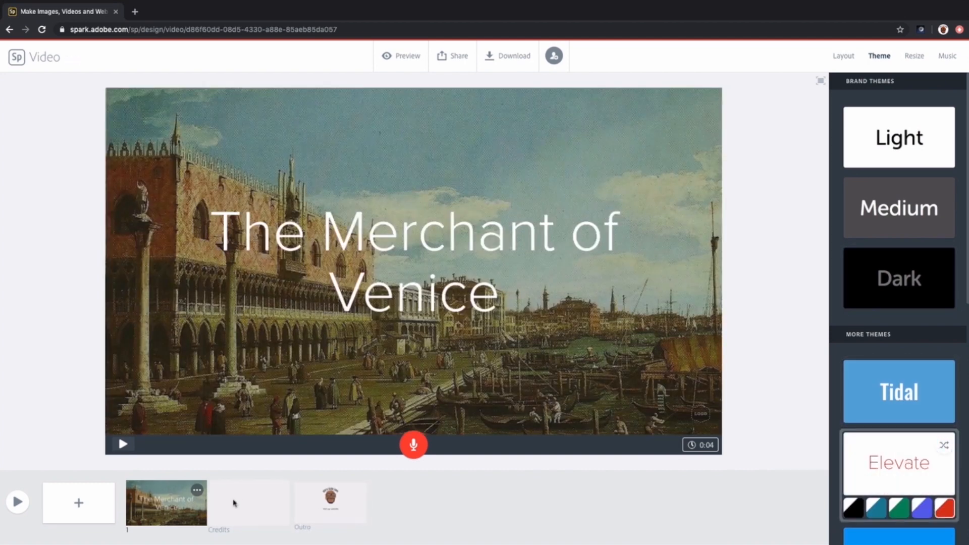
# Add a second slide containing the video MVI edit.mp4, trimmed to about its first 29 seconds
pyautogui.click(78, 503)
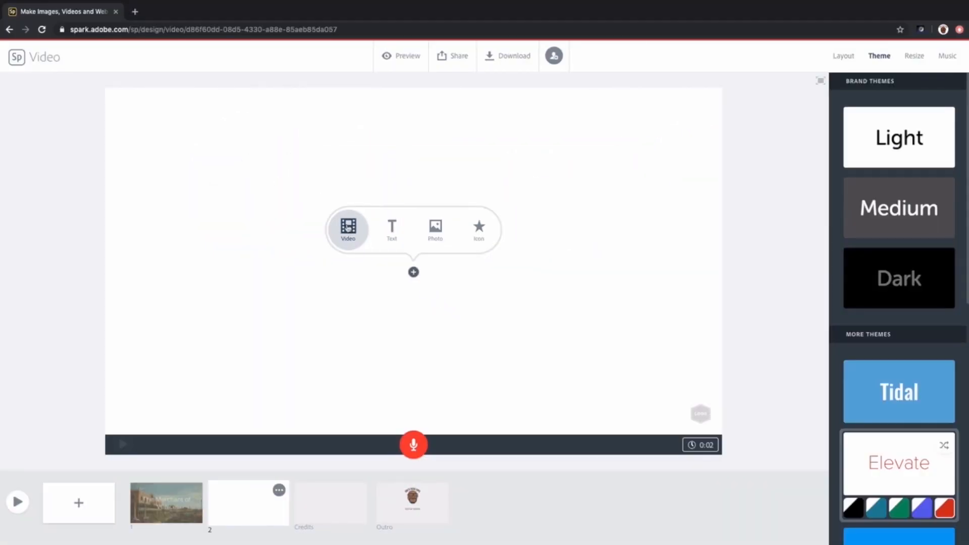
pyautogui.click(348, 227)
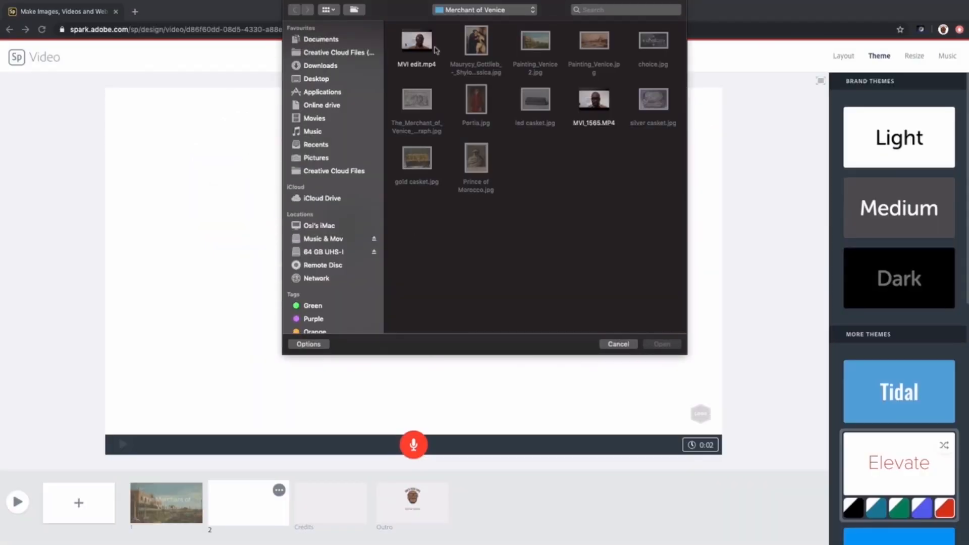
pyautogui.click(433, 49)
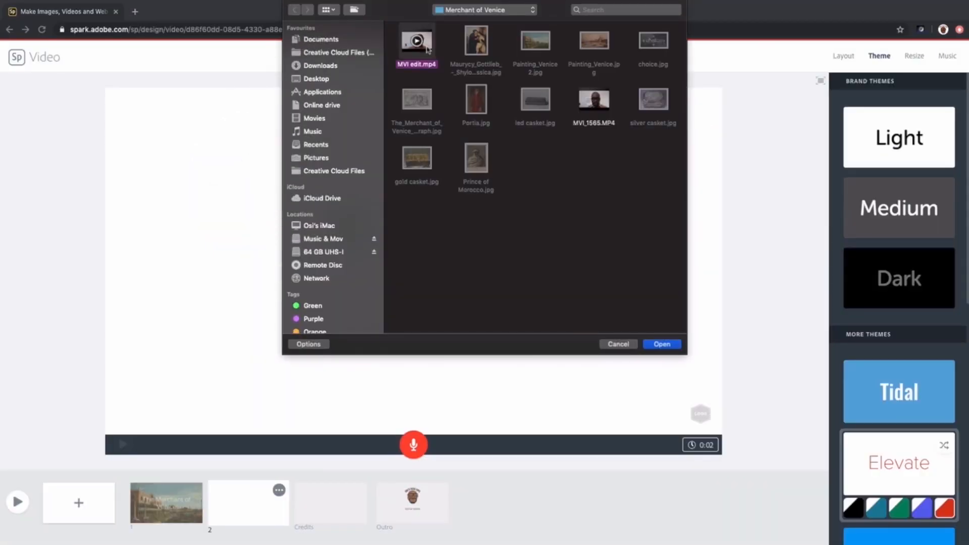
pyautogui.click(667, 347)
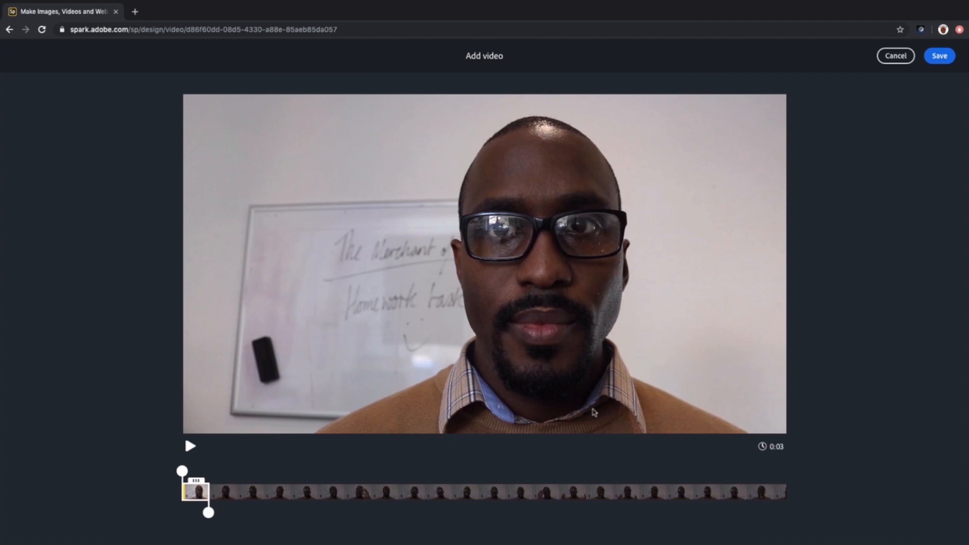
pyautogui.moveTo(209, 513); pyautogui.dragTo(424, 512)
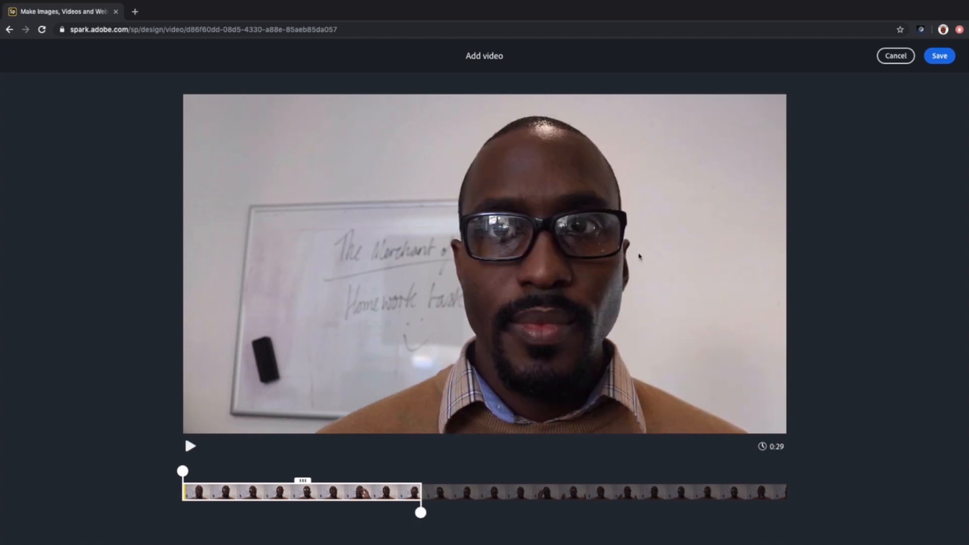
pyautogui.click(940, 55)
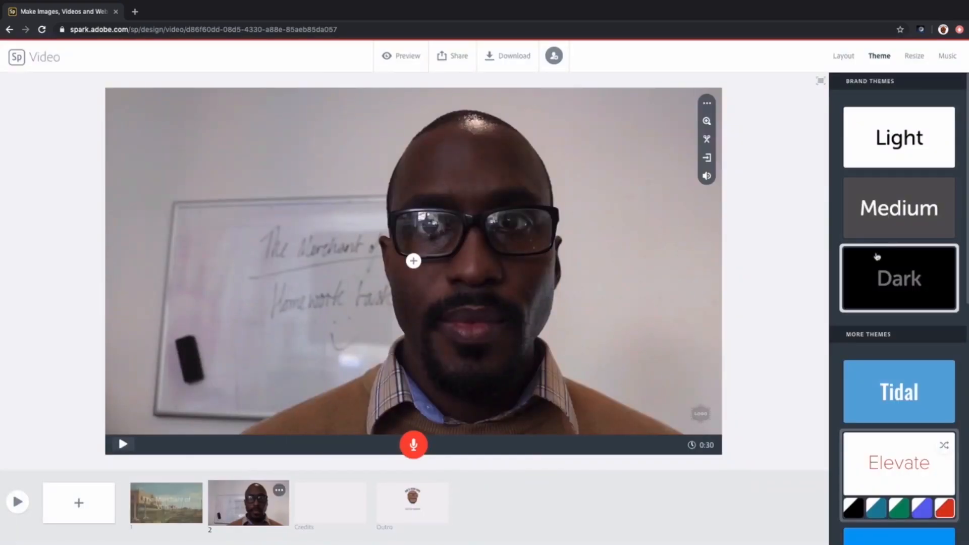
# Add a third slide containing MVI edit.mp4, with the clip starting at about 0:29.3 and running 30 seconds
pyautogui.click(80, 505)
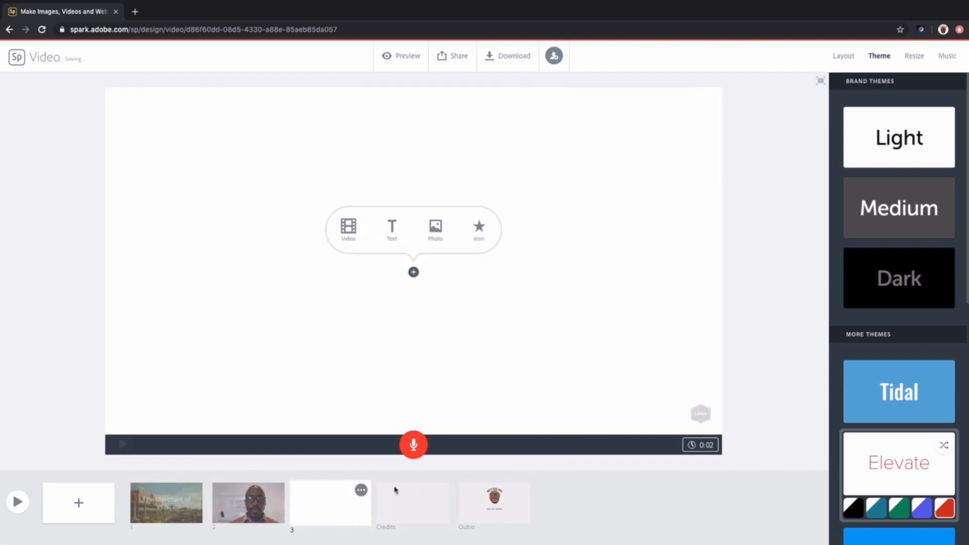
pyautogui.click(352, 247)
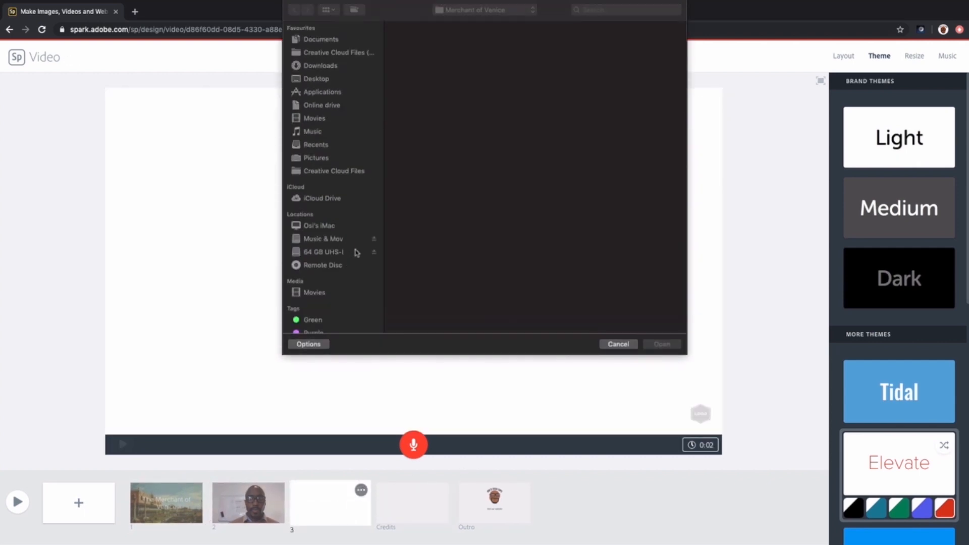
pyautogui.click(435, 55)
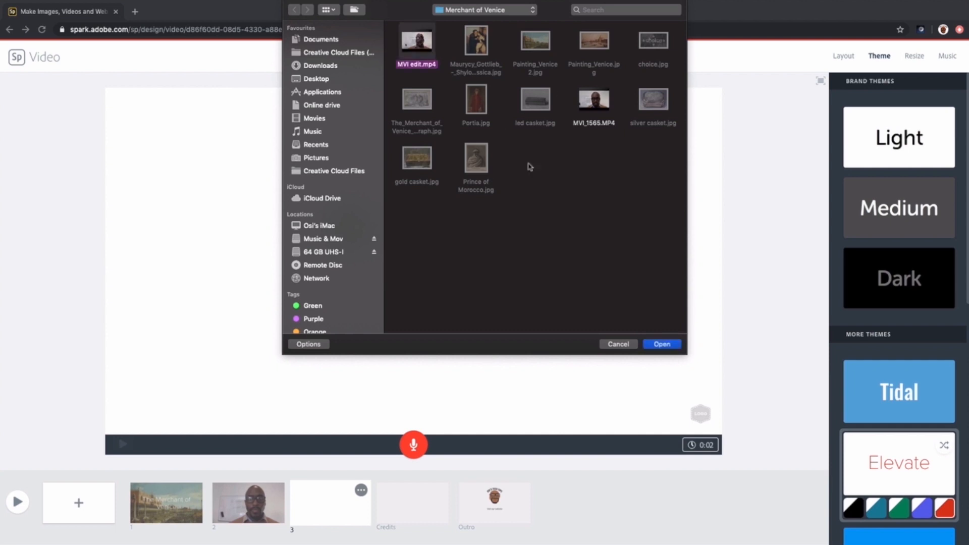
pyautogui.click(657, 348)
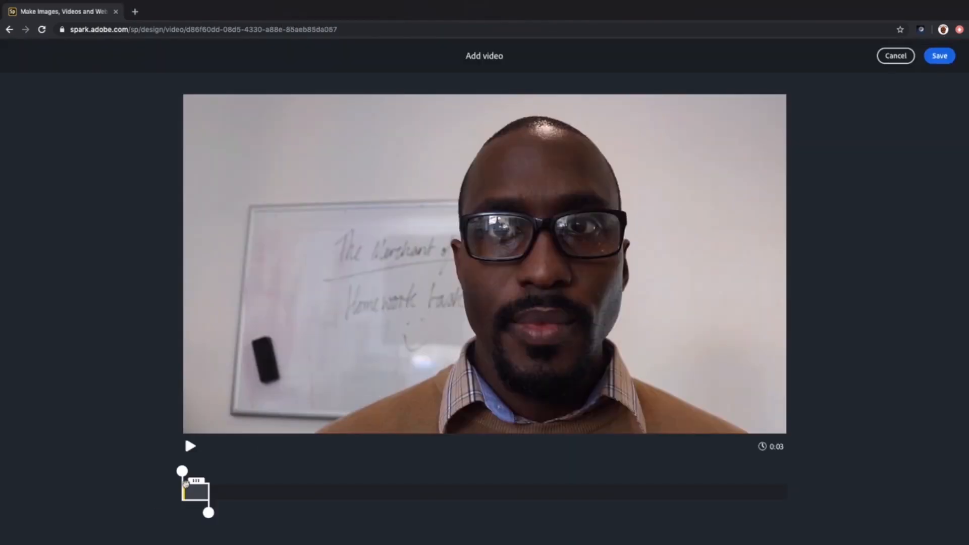
pyautogui.moveTo(197, 482); pyautogui.dragTo(430, 478)
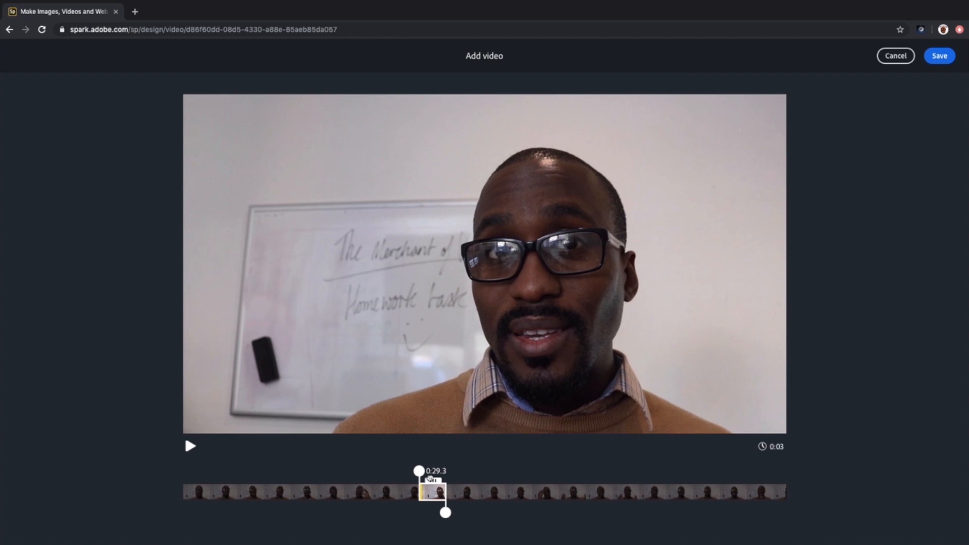
pyautogui.moveTo(448, 514); pyautogui.dragTo(690, 522)
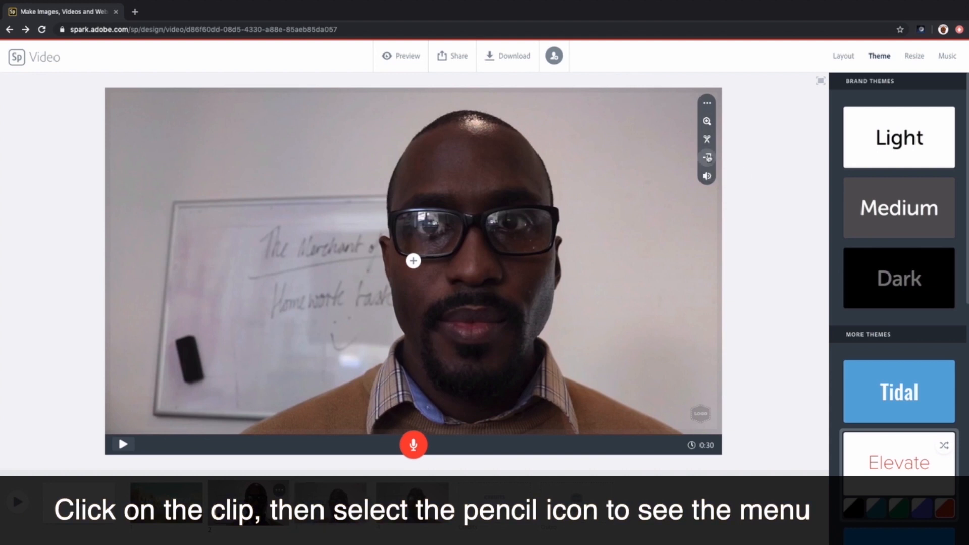
# Try continuing the second slide's video on a new slide and extending the end of the continuation
pyautogui.click(707, 158)
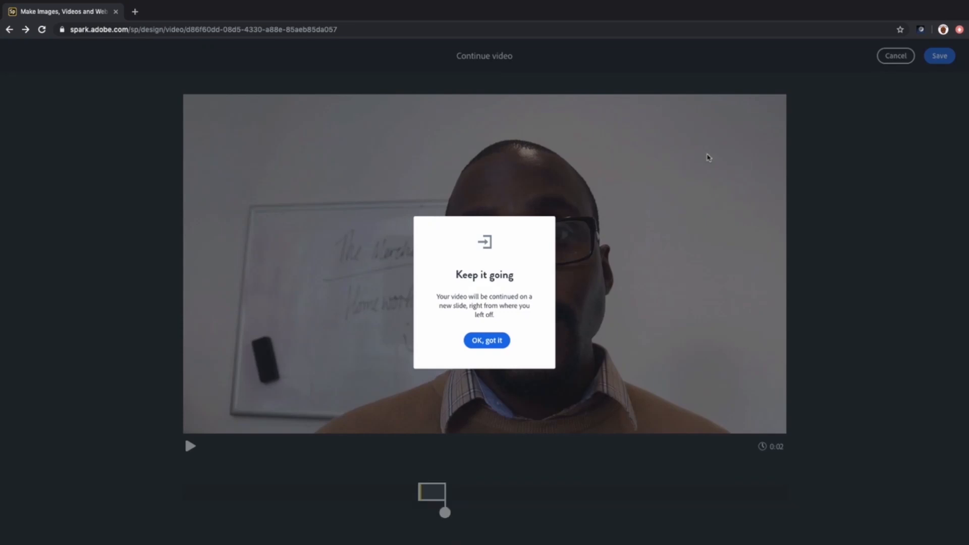
pyautogui.click(482, 342)
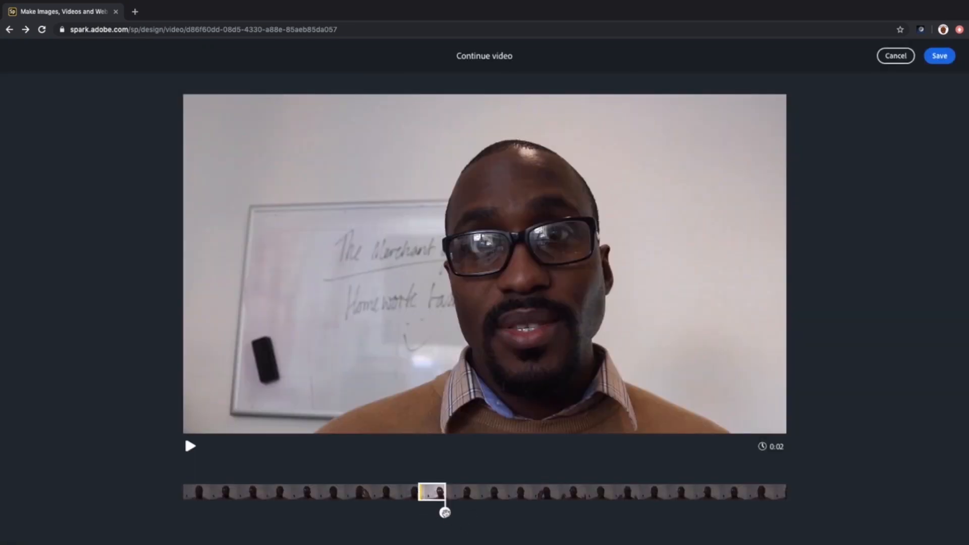
pyautogui.moveTo(445, 513); pyautogui.dragTo(662, 513)
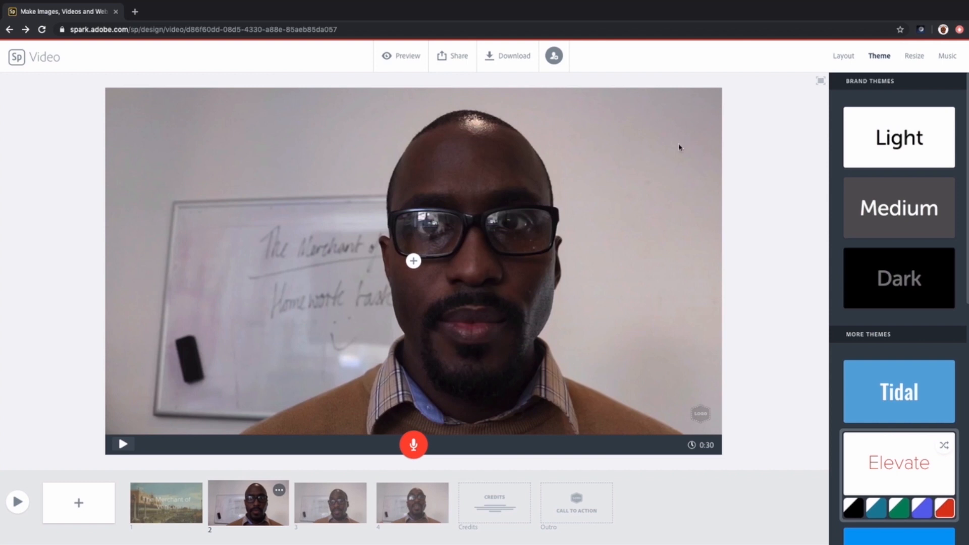
# Set the volume of the second slide's video clip to Loud and play the video
pyautogui.click(706, 104)
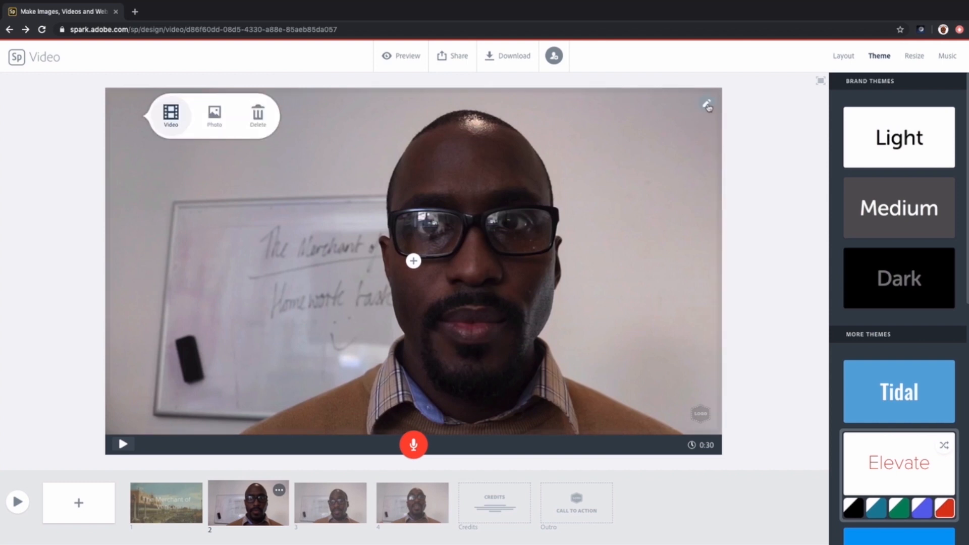
pyautogui.click(707, 105)
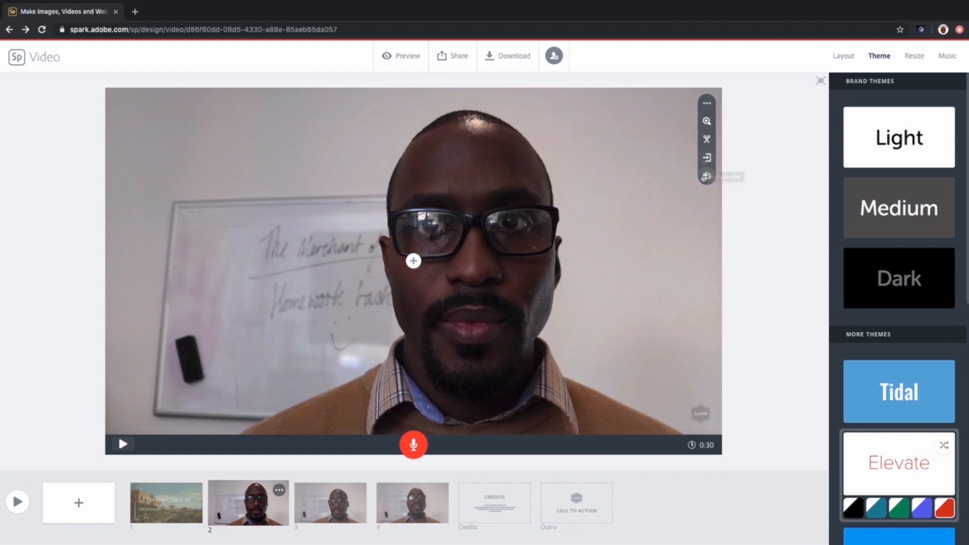
pyautogui.click(706, 176)
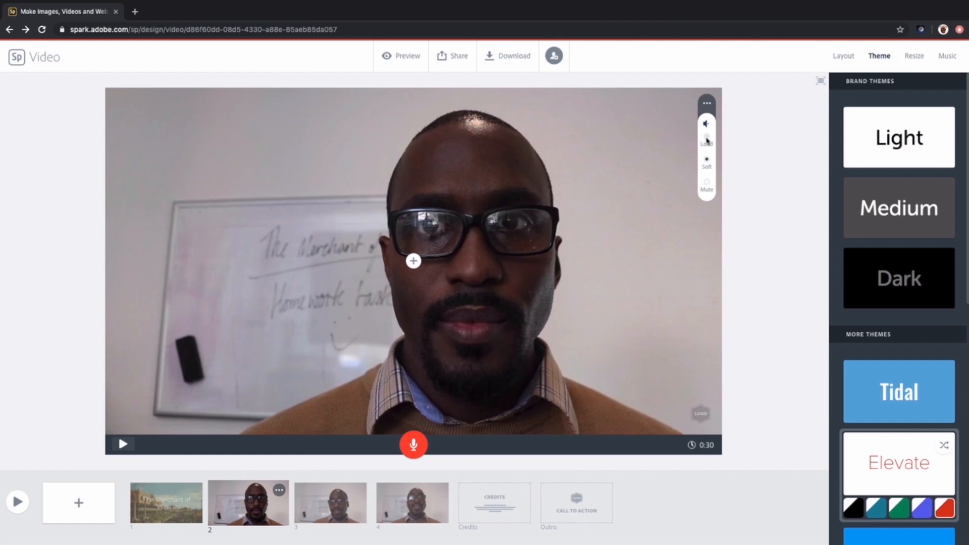
pyautogui.click(741, 188)
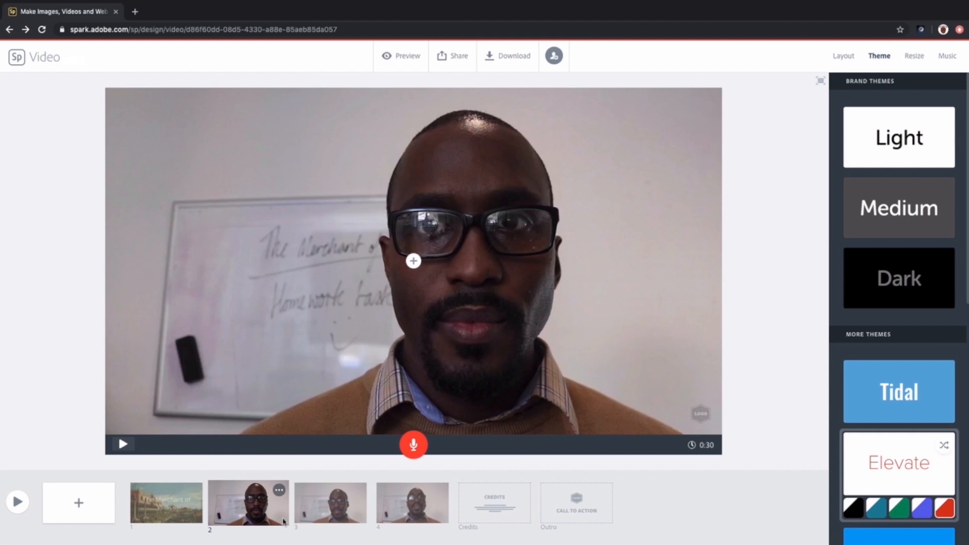
pyautogui.click(18, 502)
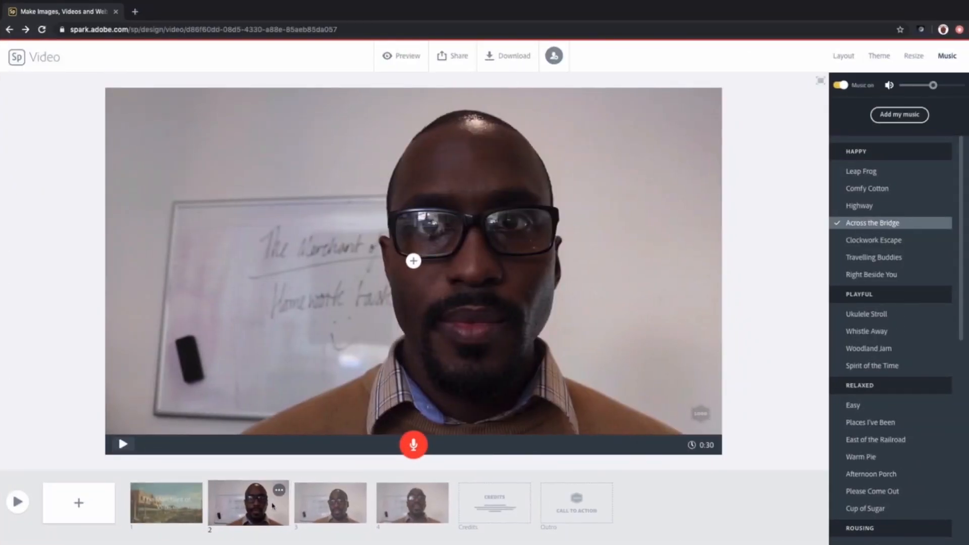
# Set the volume of the third slide's video clip to Loud
pyautogui.click(331, 501)
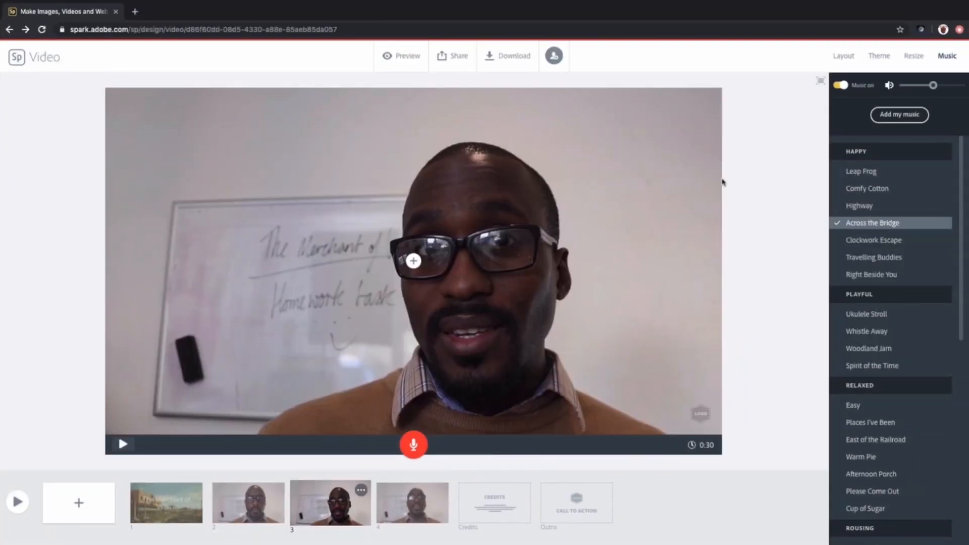
pyautogui.click(706, 101)
pyautogui.click(707, 137)
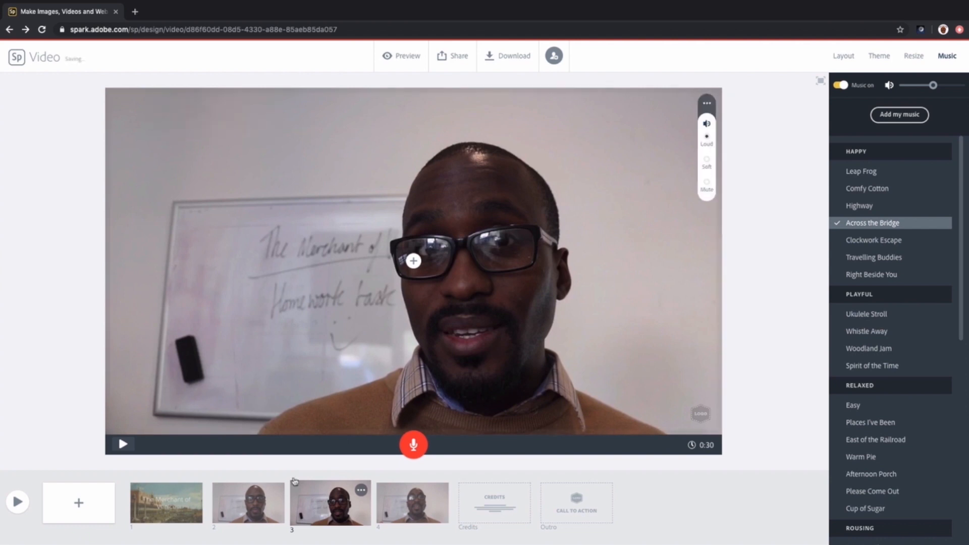
# Add a new slide after the fourth slide and upload the photo Prince of Morocco.jpg to it
pyautogui.click(403, 500)
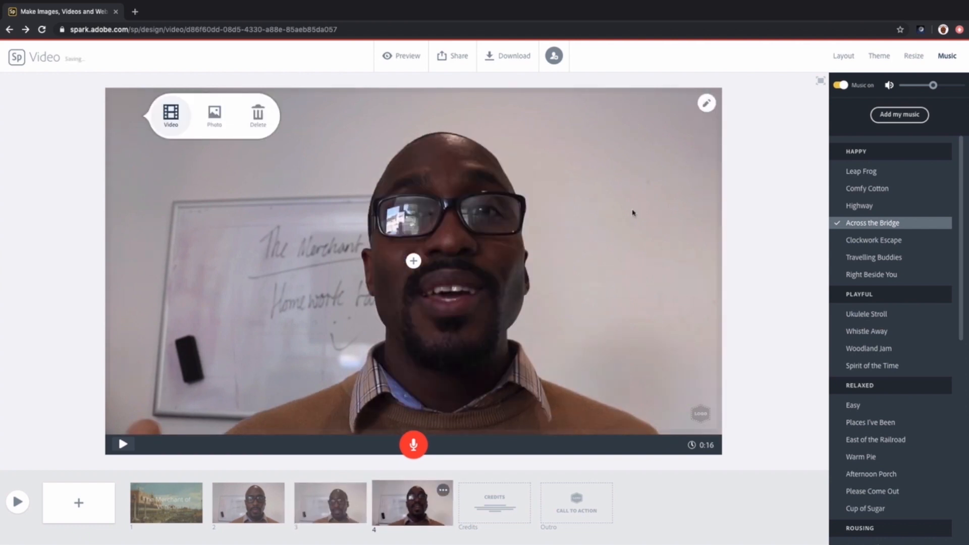
pyautogui.click(81, 503)
pyautogui.click(435, 229)
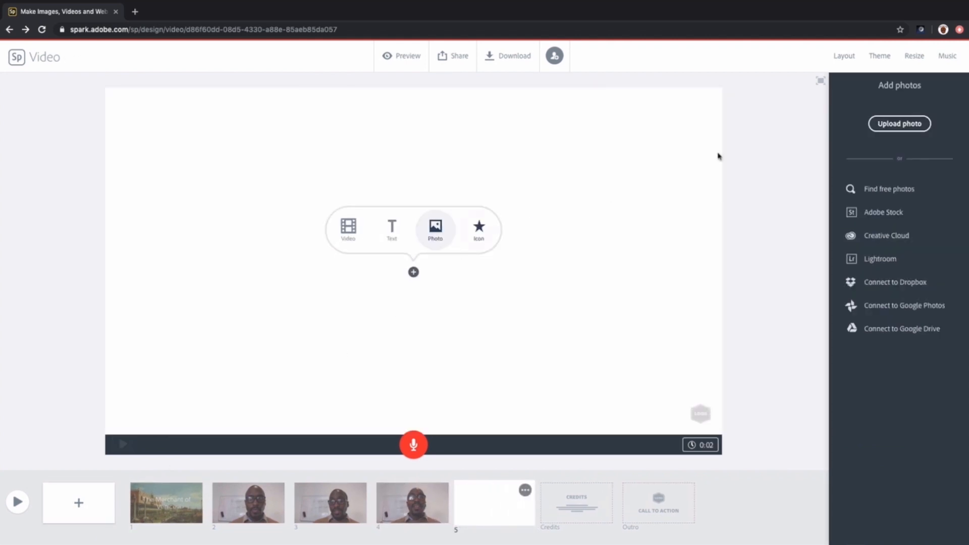
pyautogui.click(907, 125)
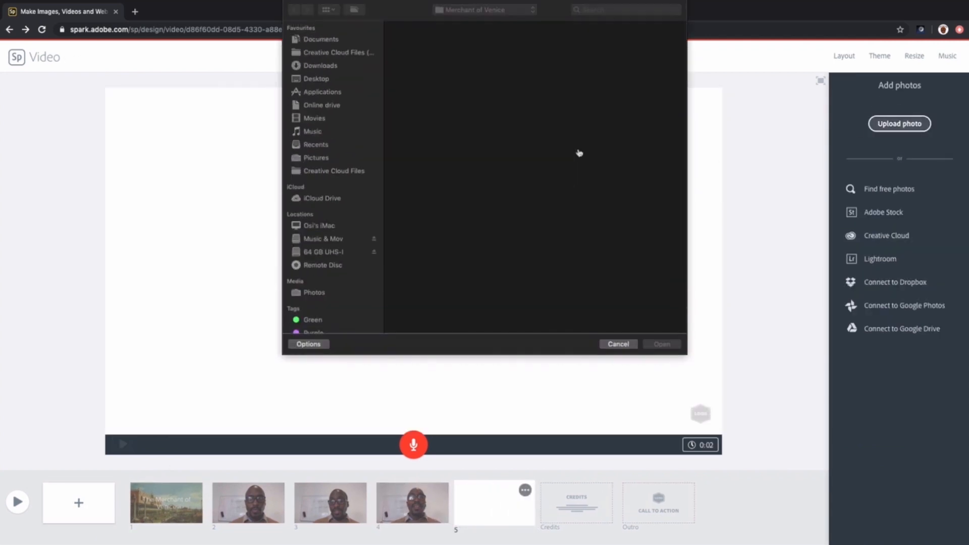
pyautogui.click(480, 158)
pyautogui.click(662, 345)
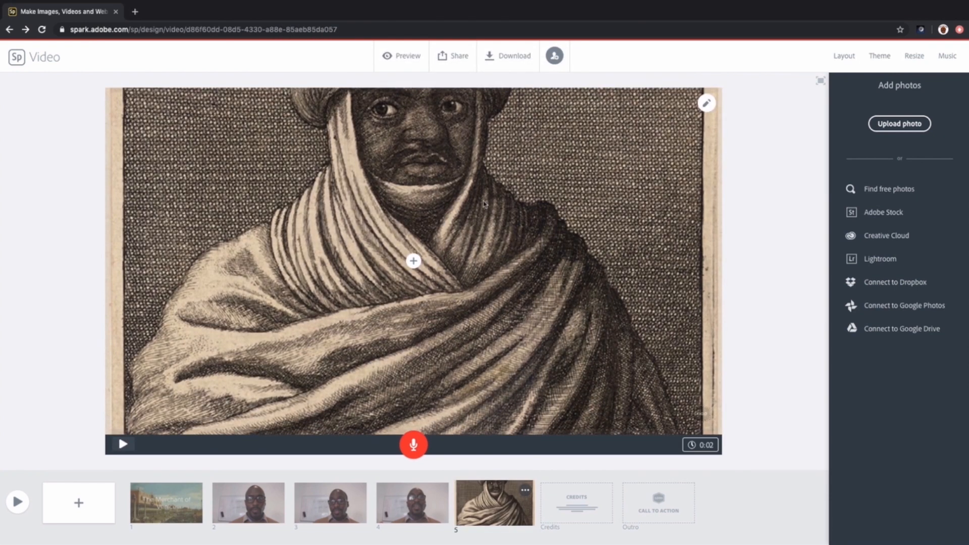
# Zoom out and reposition the Prince of Morocco photo to show the whole head, and move its slide to third place
pyautogui.click(527, 247)
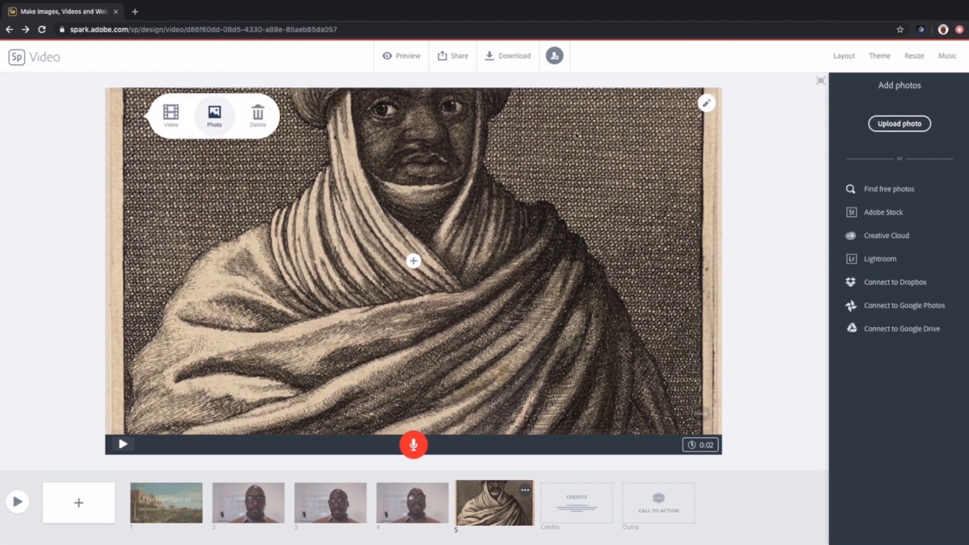
pyautogui.click(707, 104)
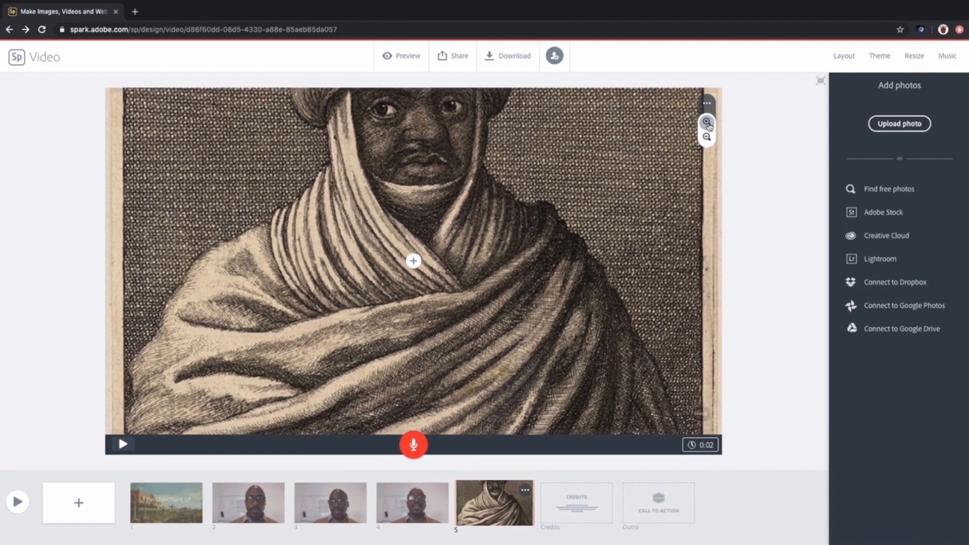
pyautogui.moveTo(550, 128); pyautogui.dragTo(596, 215)
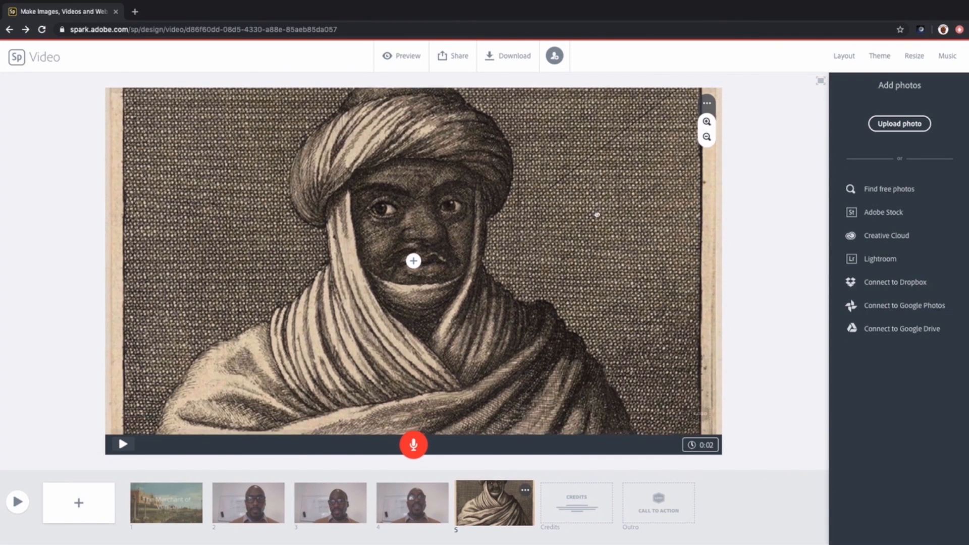
pyautogui.click(707, 138)
pyautogui.click(708, 138)
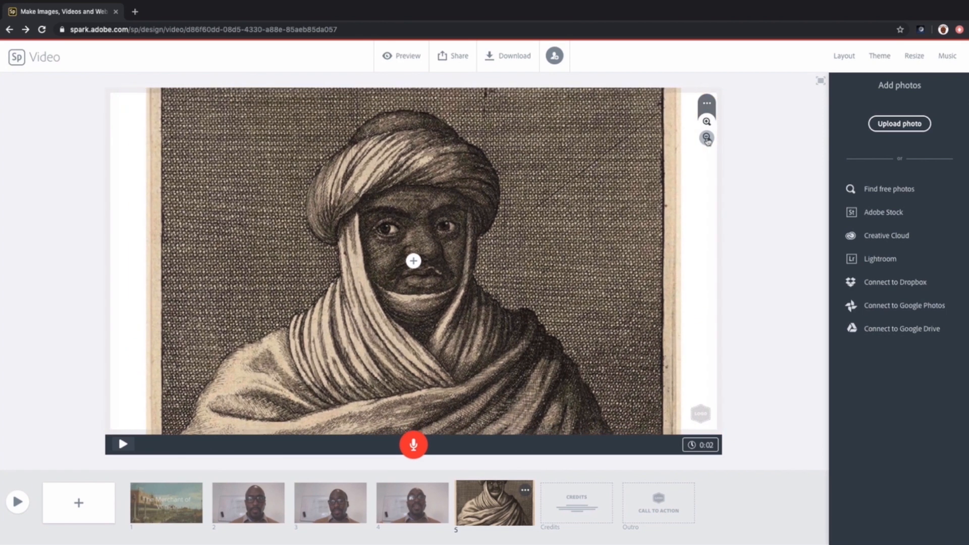
pyautogui.click(707, 139)
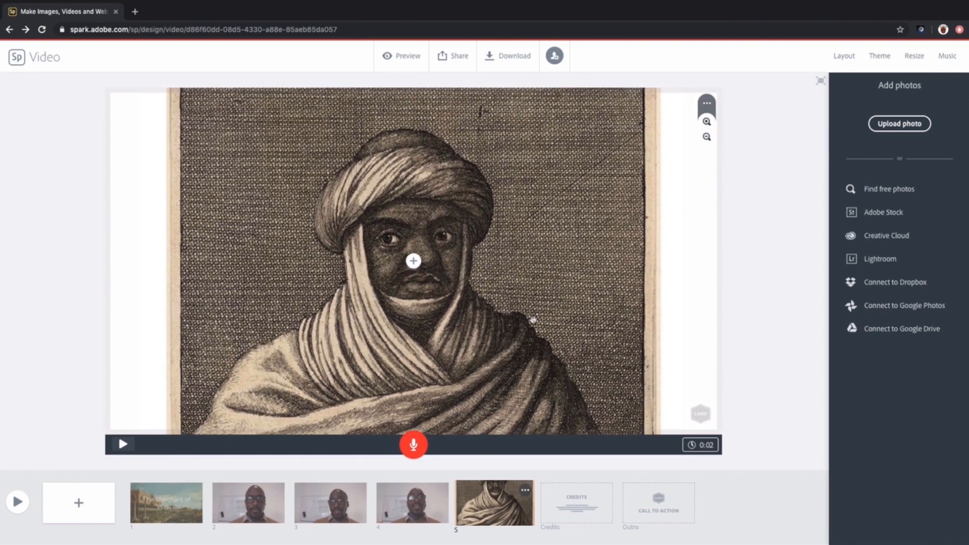
pyautogui.moveTo(520, 344); pyautogui.dragTo(522, 303)
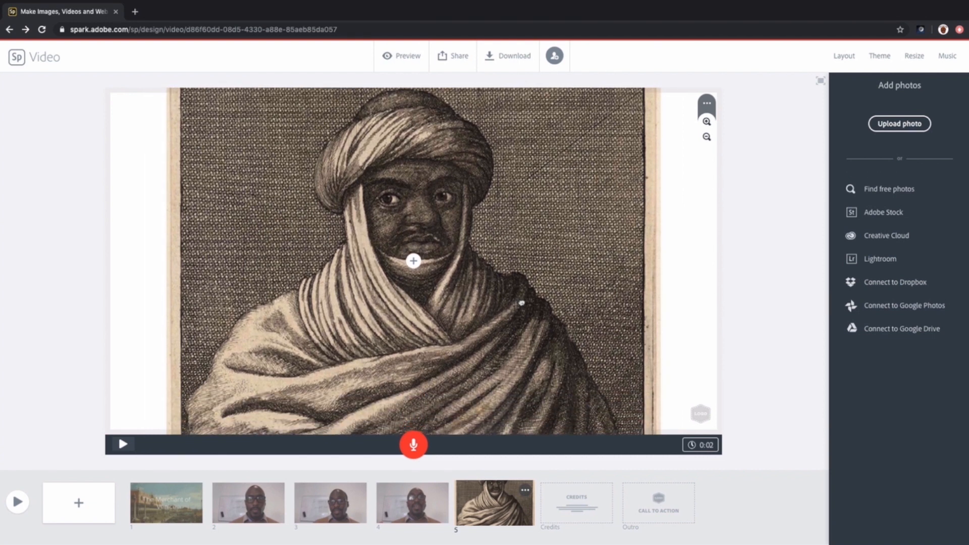
pyautogui.click(684, 268)
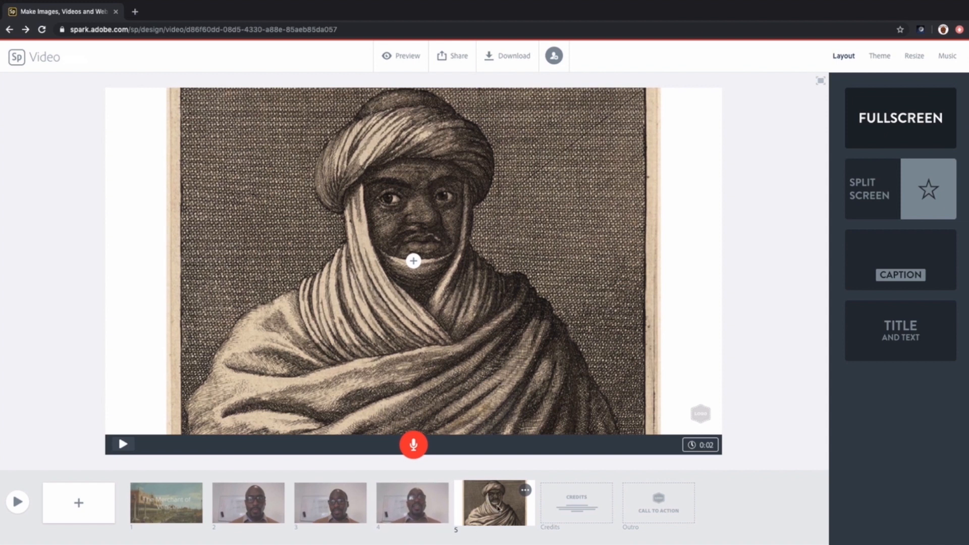
pyautogui.moveTo(497, 507); pyautogui.dragTo(336, 511)
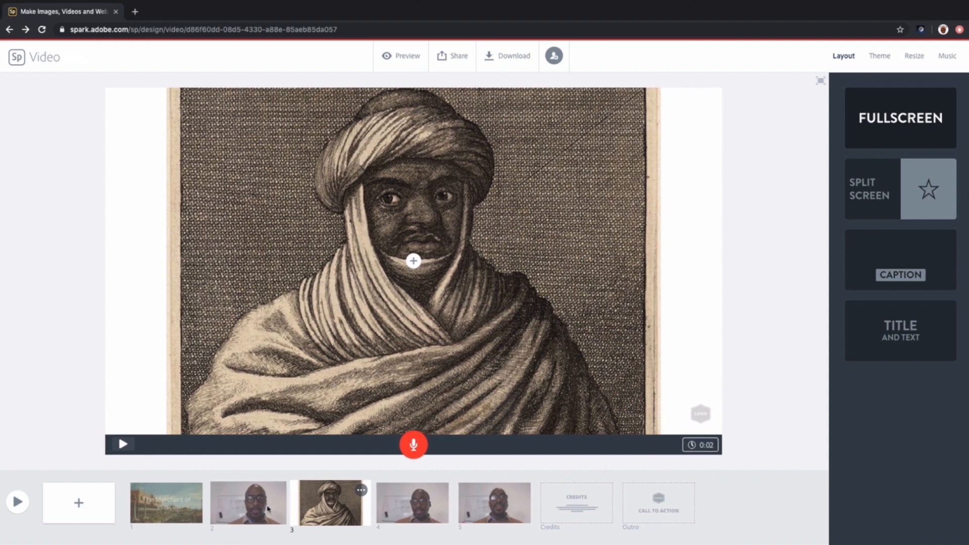
# Add a slide with the photo gold casket.jpg and move it to fifth place, after the second video clip
pyautogui.click(78, 502)
pyautogui.click(413, 267)
pyautogui.click(435, 228)
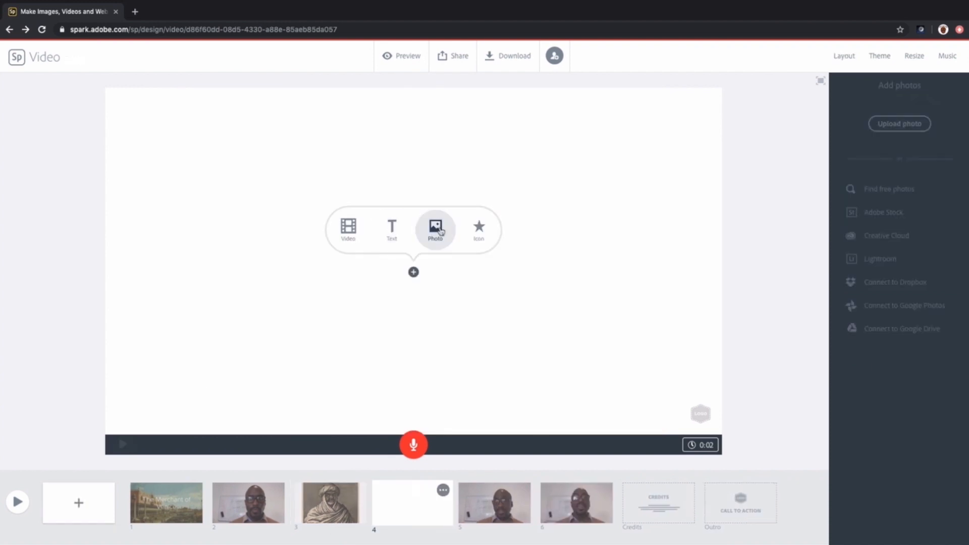
pyautogui.click(417, 161)
pyautogui.click(661, 344)
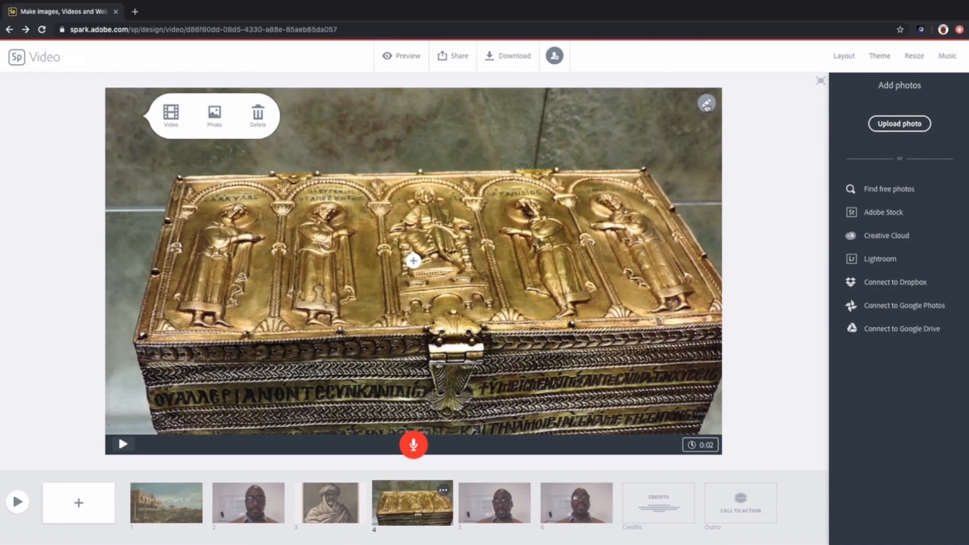
pyautogui.click(708, 104)
pyautogui.click(326, 519)
pyautogui.moveTo(413, 503); pyautogui.dragTo(494, 503)
# Add a slide with the photo choice.jpg after the gold casket slide
pyautogui.click(84, 497)
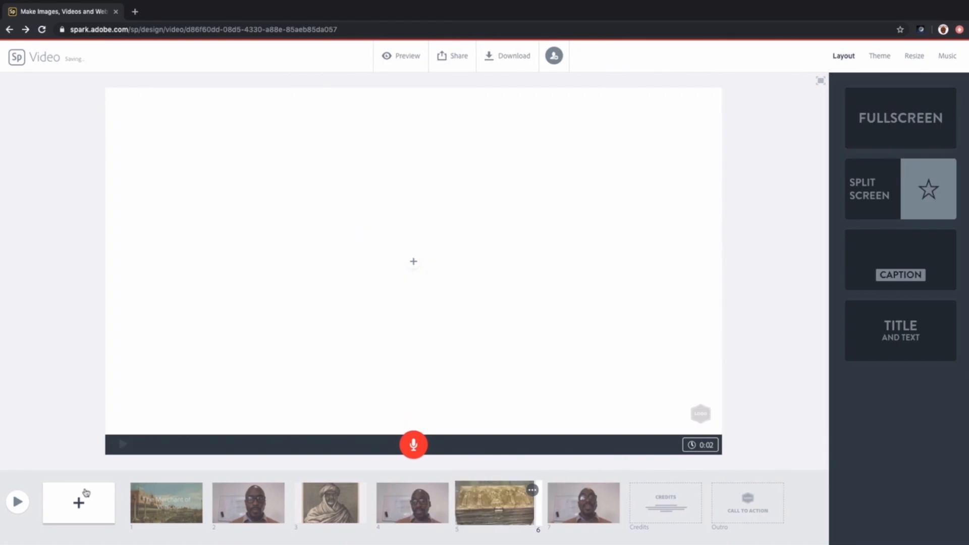
pyautogui.click(413, 261)
pyautogui.click(436, 228)
pyautogui.click(651, 53)
pyautogui.click(662, 344)
# Add a slide with the photo silver casket.jpg and move it between the gold casket and choice slides
pyautogui.click(78, 502)
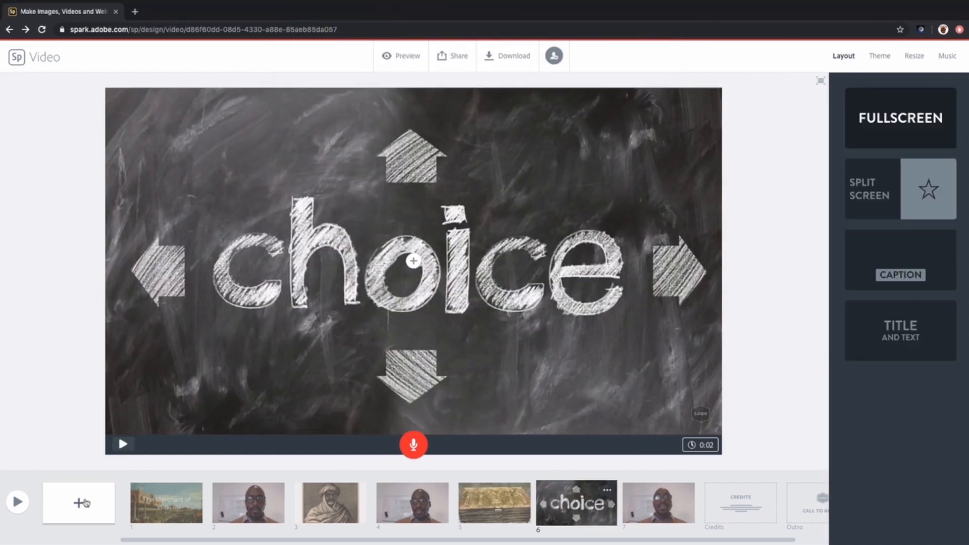
pyautogui.click(414, 261)
pyautogui.click(436, 228)
pyautogui.click(653, 121)
pyautogui.click(661, 344)
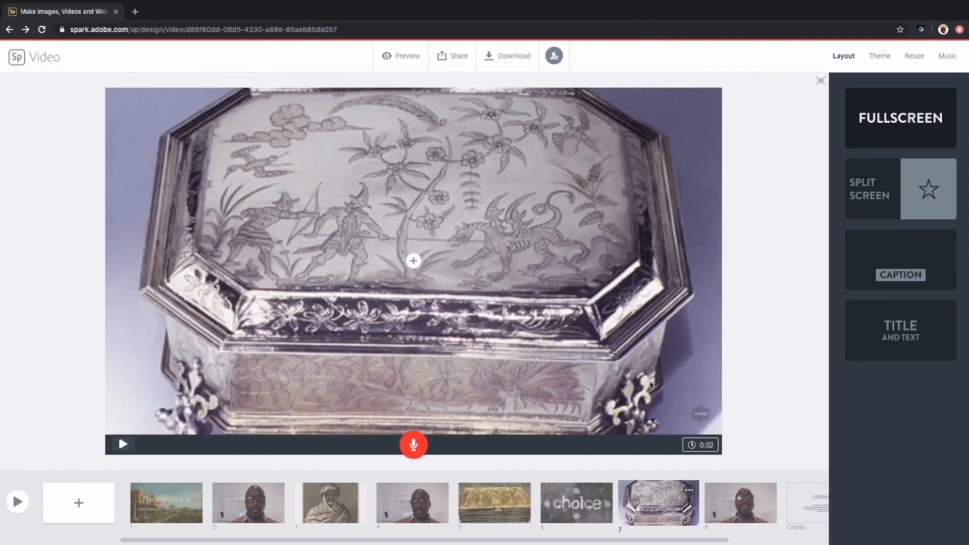
pyautogui.moveTo(658, 502); pyautogui.dragTo(576, 503)
# Add a slide with the photo led casket.jpg after the silver casket slide and zoom in on the photo
pyautogui.click(78, 502)
pyautogui.click(435, 228)
pyautogui.click(534, 104)
pyautogui.click(661, 345)
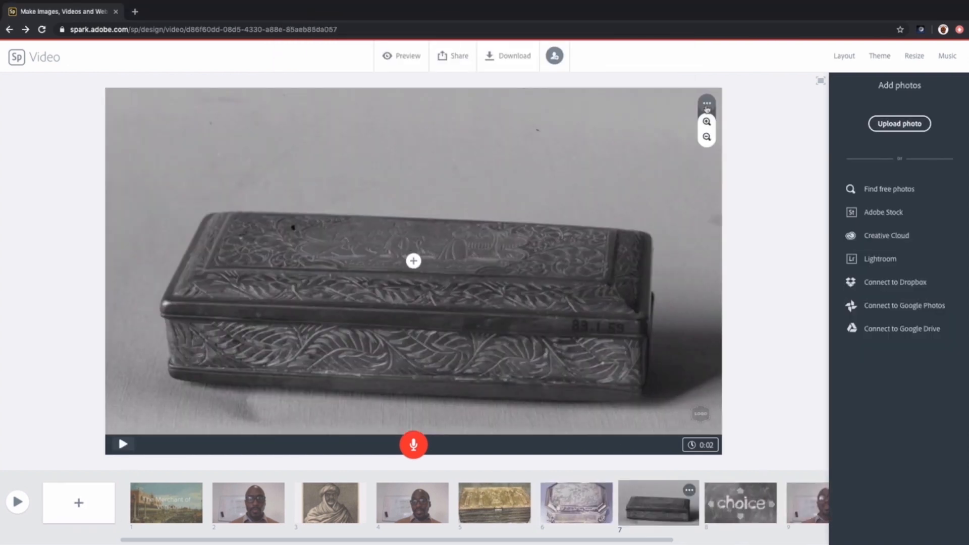
pyautogui.click(706, 122)
pyautogui.hscroll(3, 679, 516)
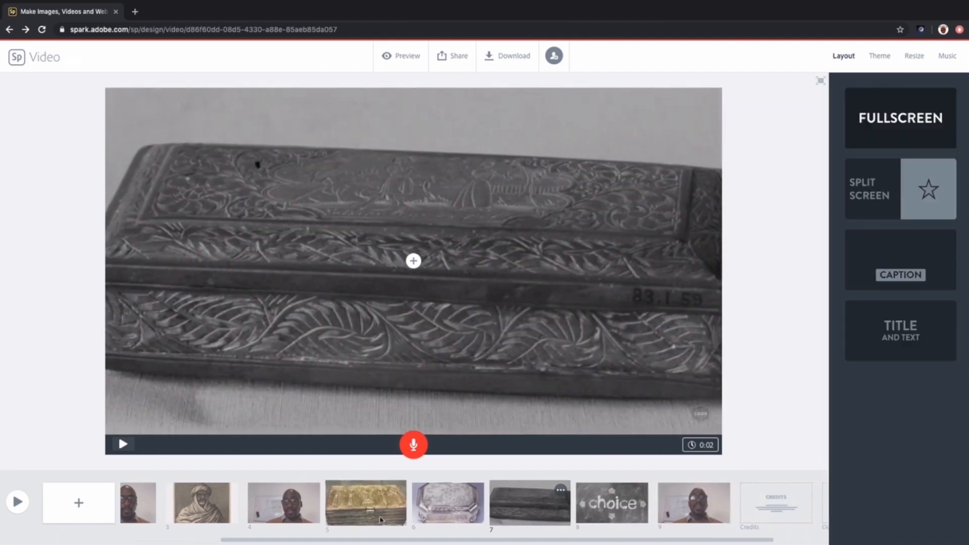
# Add a slide after the gold casket slide and upload the photo Portia.jpg to it
pyautogui.click(380, 516)
pyautogui.hscroll(3, 524, 516)
pyautogui.click(78, 503)
pyautogui.click(436, 228)
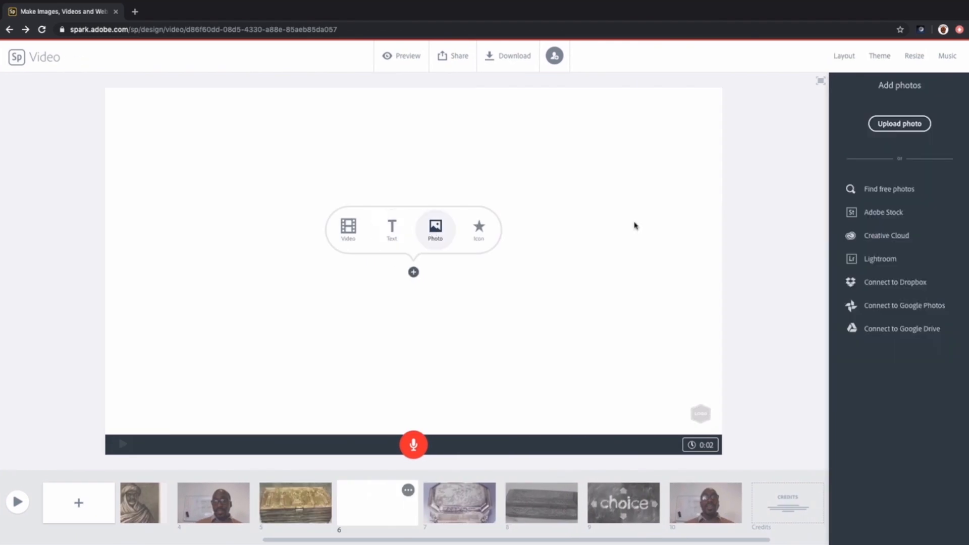
pyautogui.click(899, 124)
pyautogui.click(476, 108)
pyautogui.click(661, 345)
# Reposition the Portia photo to show the face and move its slide to tenth place, after the last video clip
pyautogui.click(706, 105)
pyautogui.moveTo(470, 207); pyautogui.dragTo(463, 350)
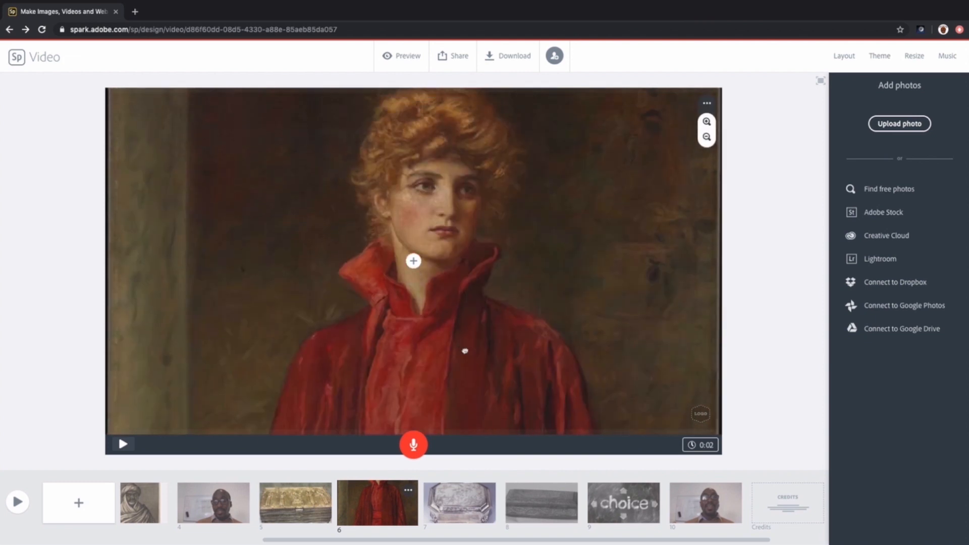
pyautogui.moveTo(378, 502); pyautogui.dragTo(697, 505)
# Add a slide with the photo Painting_Venice.jpg after the Portia slide and title it "The Merchant of Venice"
pyautogui.click(78, 502)
pyautogui.click(435, 229)
pyautogui.click(899, 123)
pyautogui.click(588, 40)
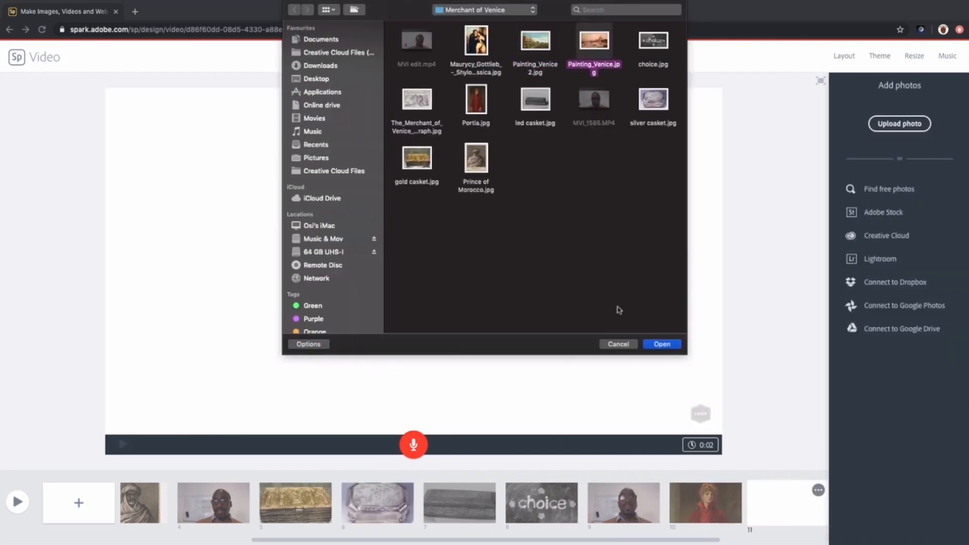
pyautogui.click(662, 344)
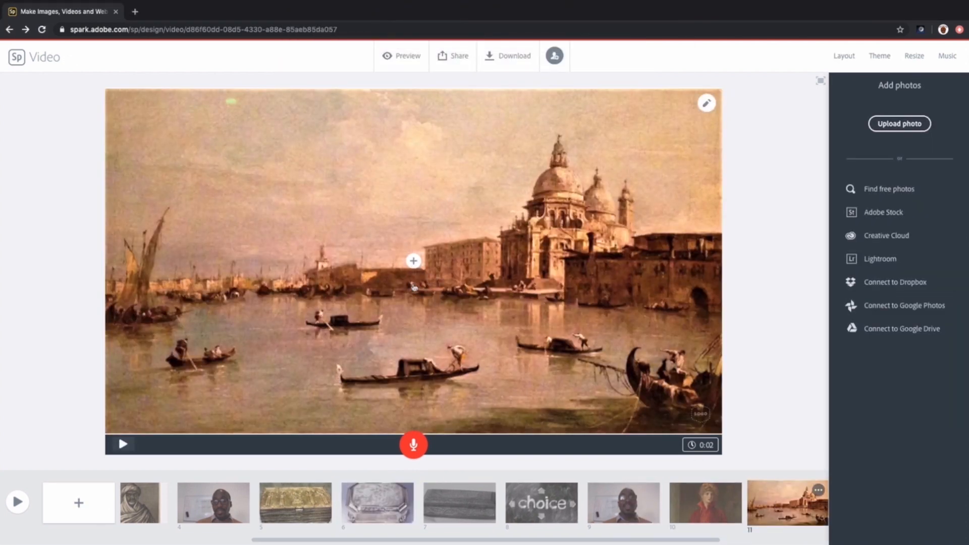
pyautogui.click(413, 262)
pyautogui.write('The Merchant of Venice')
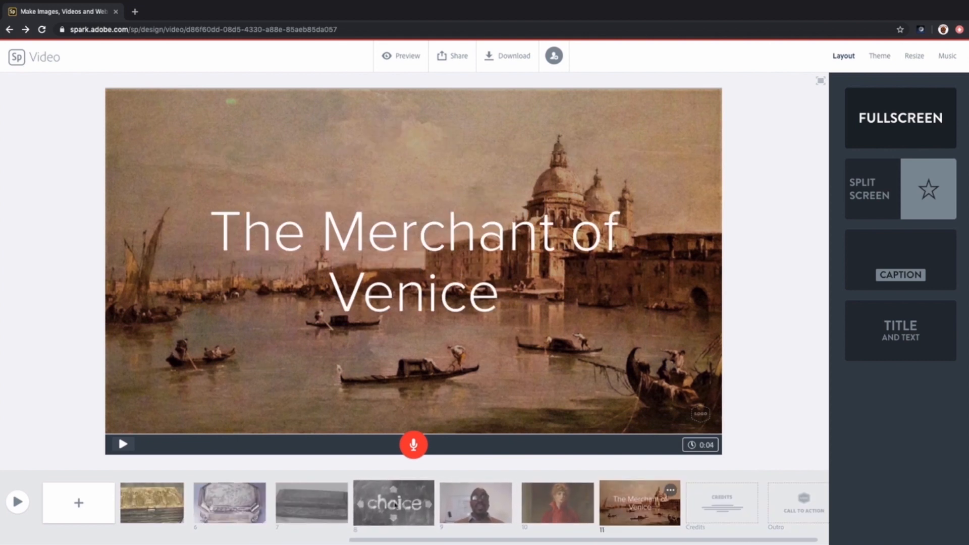
# Record a short voice narration on the gold casket slide and remove it again
pyautogui.hscroll(-5, 433, 503)
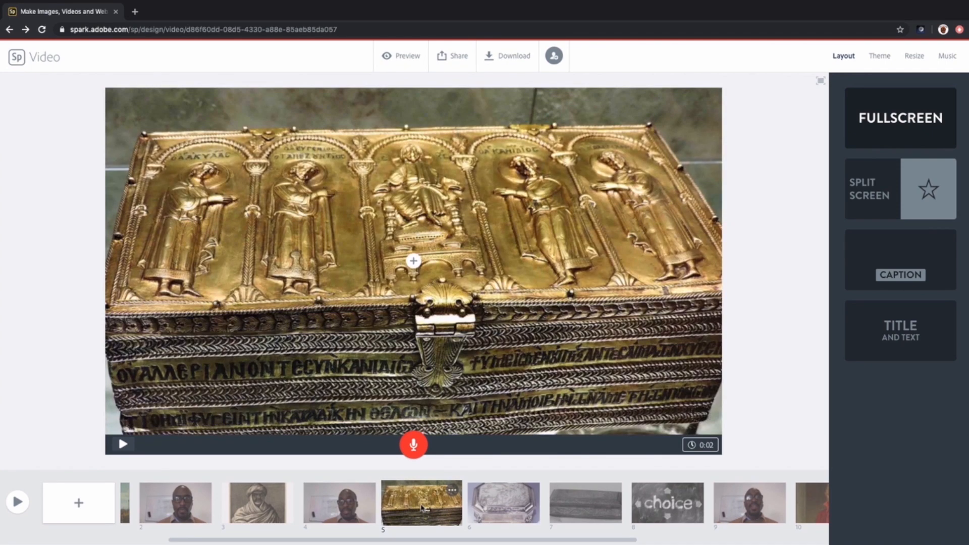
pyautogui.click(415, 446)
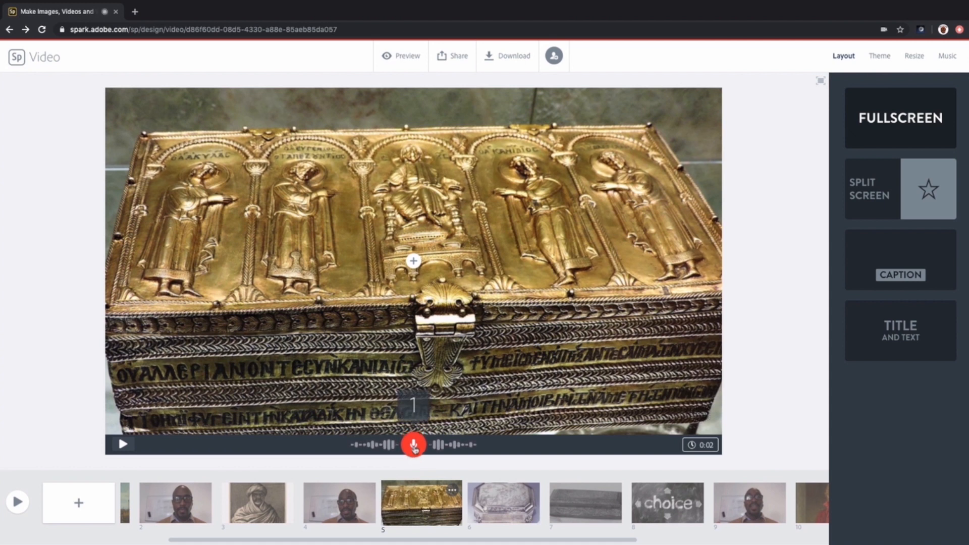
pyautogui.click(696, 447)
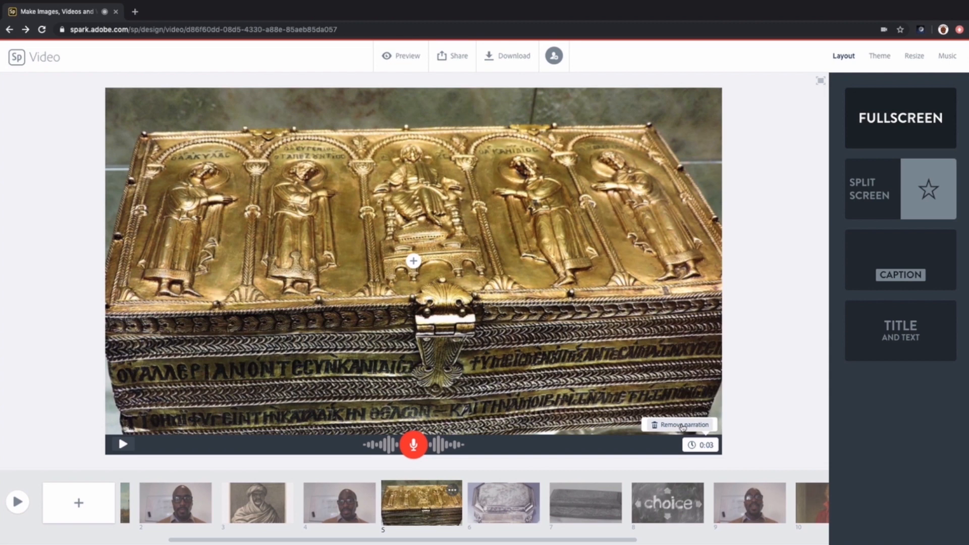
pyautogui.click(683, 427)
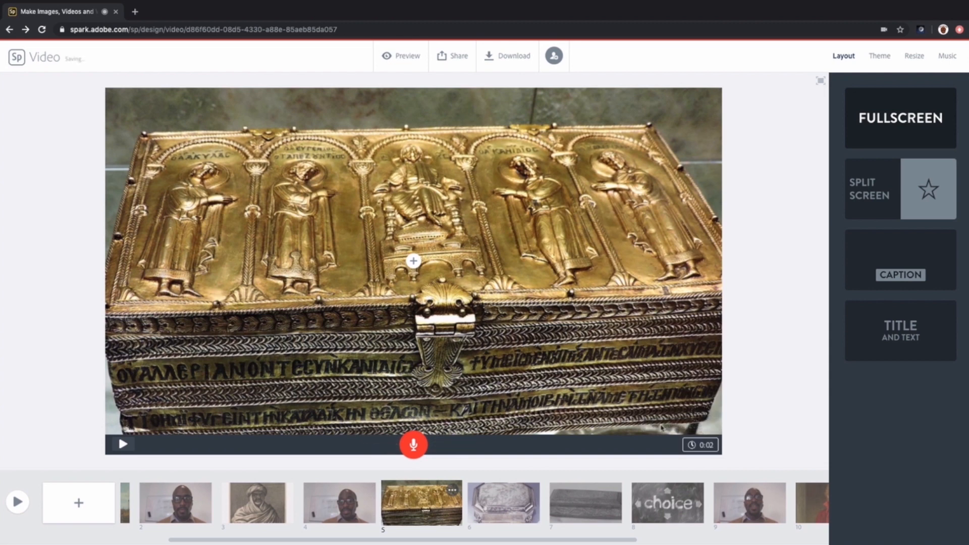
# Record a voice narration on the silver casket slide and another on the led casket slide
pyautogui.click(475, 497)
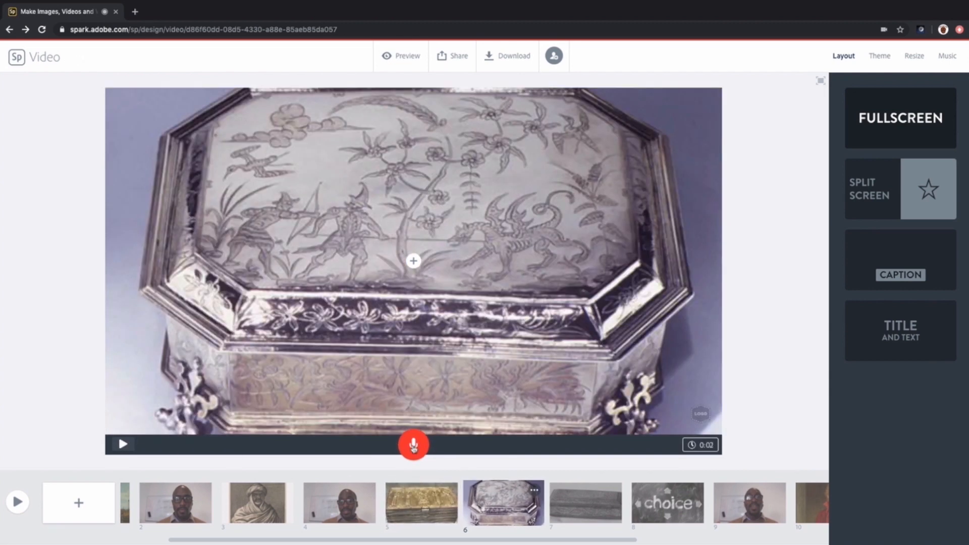
pyautogui.click(413, 446)
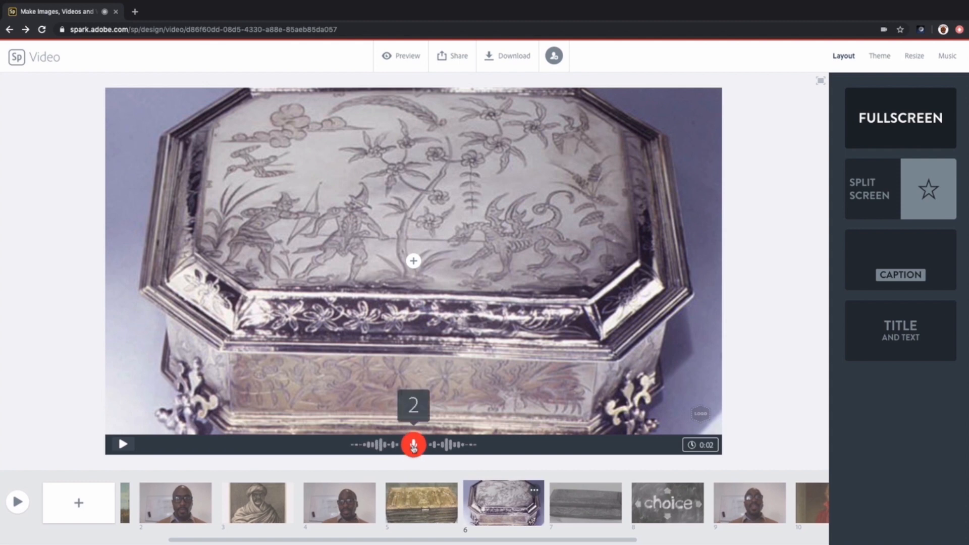
pyautogui.click(120, 445)
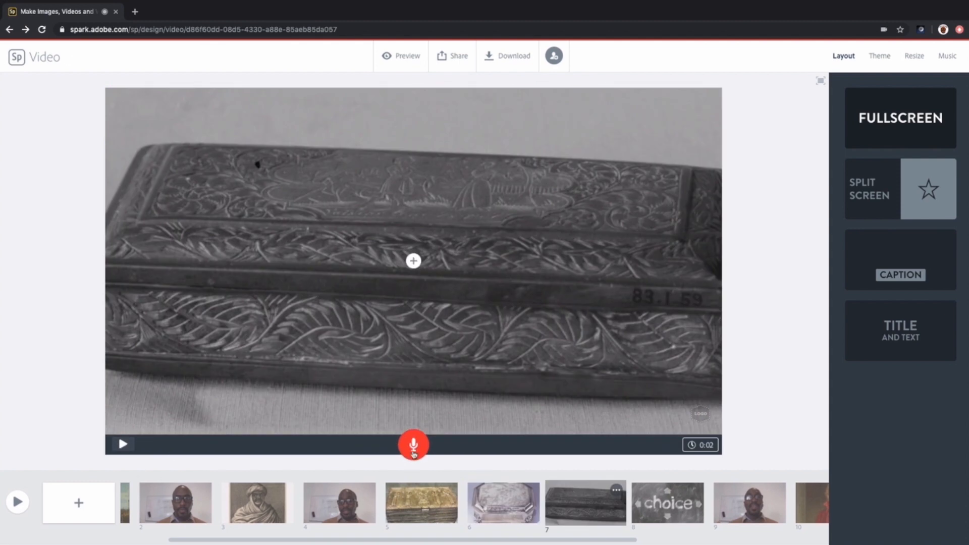
pyautogui.moveTo(414, 446); pyautogui.dragTo(416, 448)
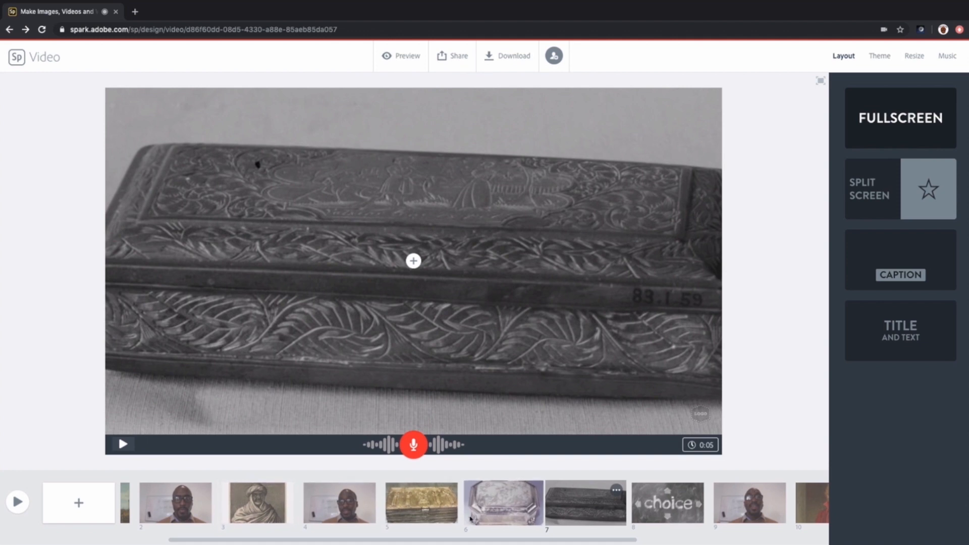
# Review the slide order and preview the whole video from the title slide
pyautogui.hscroll(-3, 191, 514)
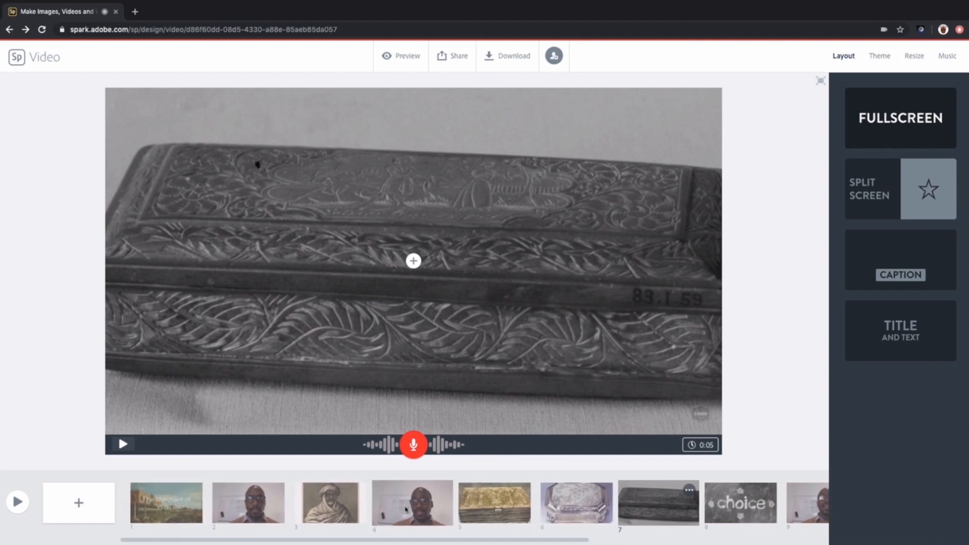
pyautogui.hscroll(2, 634, 513)
pyautogui.hscroll(-2, 634, 514)
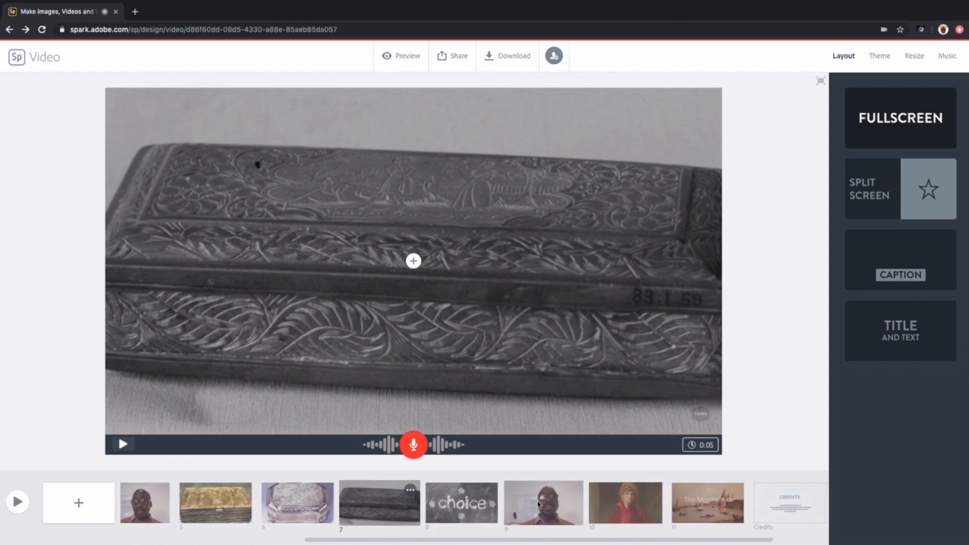
pyautogui.click(18, 502)
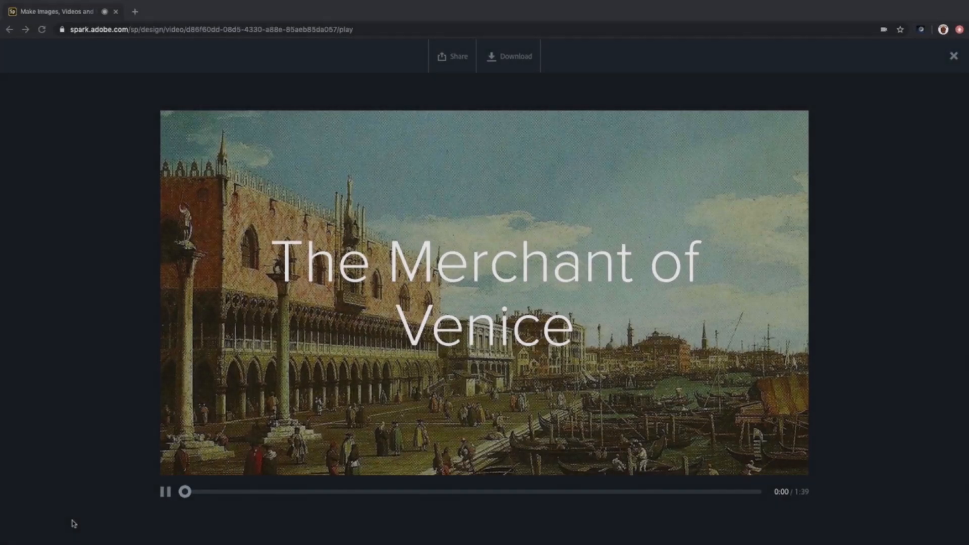
pyautogui.click(74, 524)
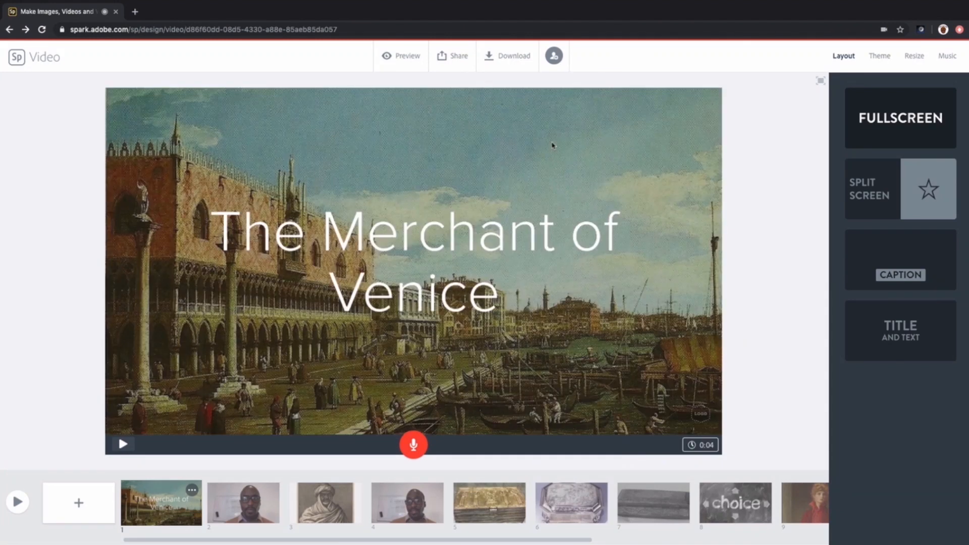
# Choose the Education category in the project's publishing settings and leave them without creating a link
pyautogui.click(458, 59)
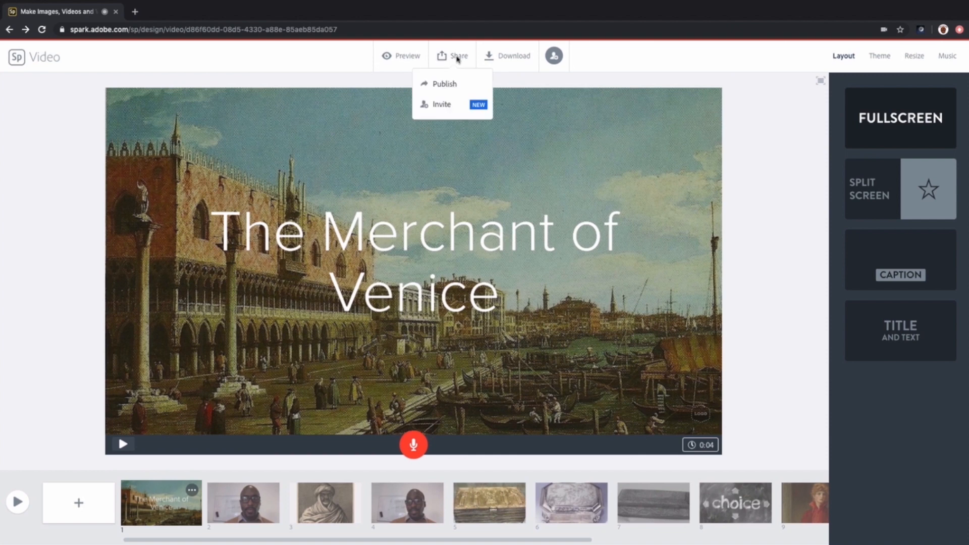
pyautogui.click(442, 84)
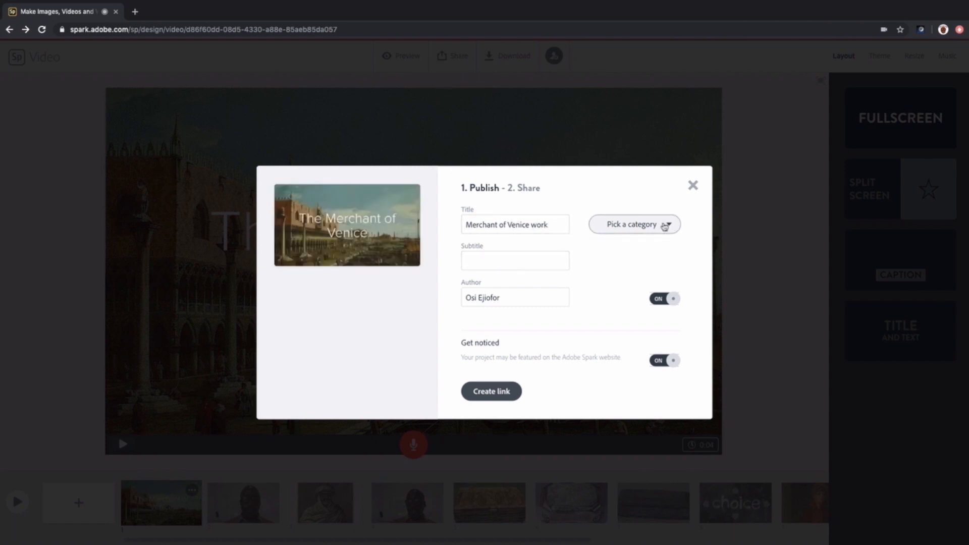
pyautogui.click(666, 226)
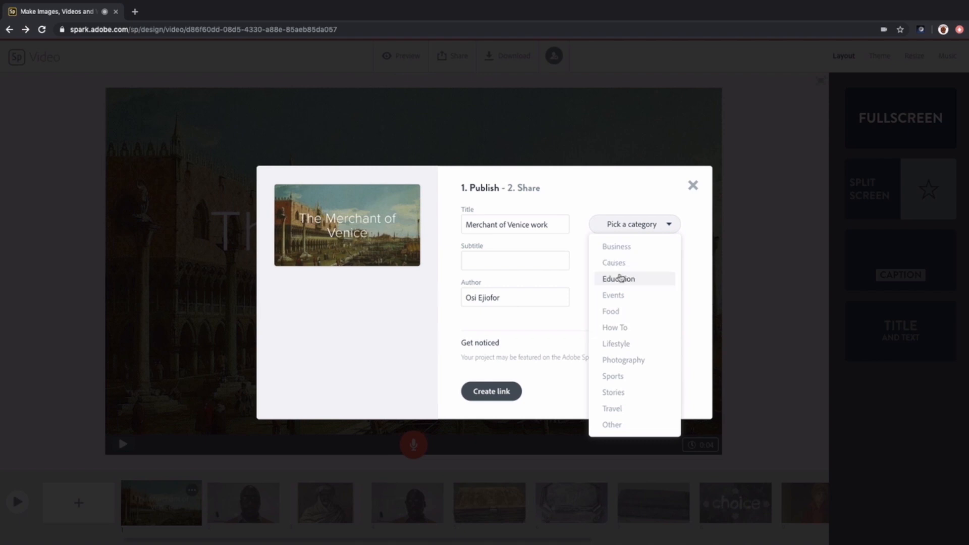
pyautogui.click(621, 277)
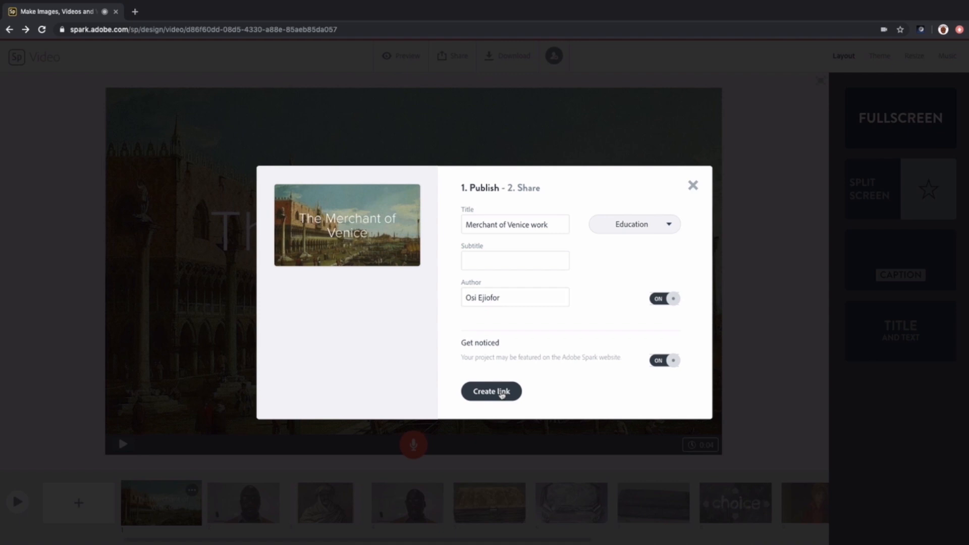
pyautogui.click(693, 185)
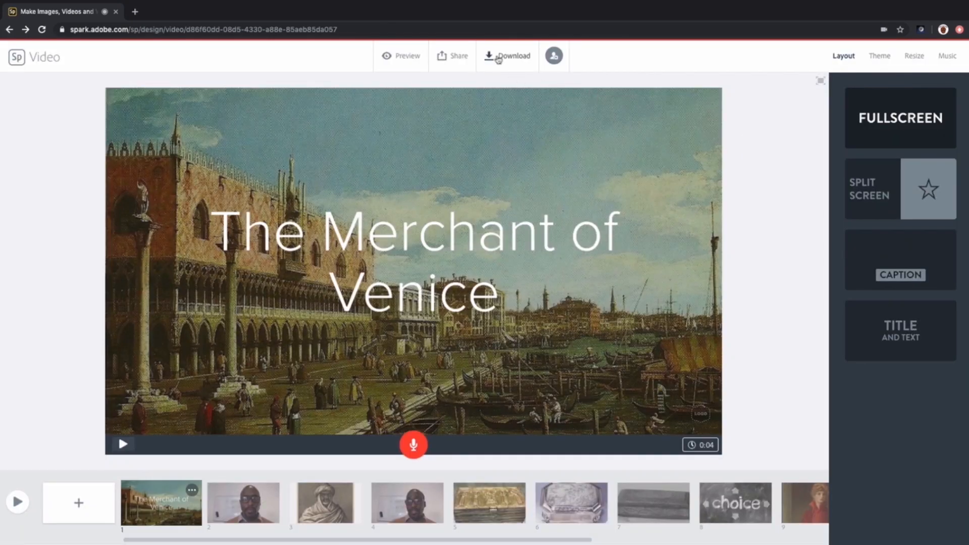
# Look at the collaborator invitation options for the project, close them and download the video
pyautogui.click(554, 57)
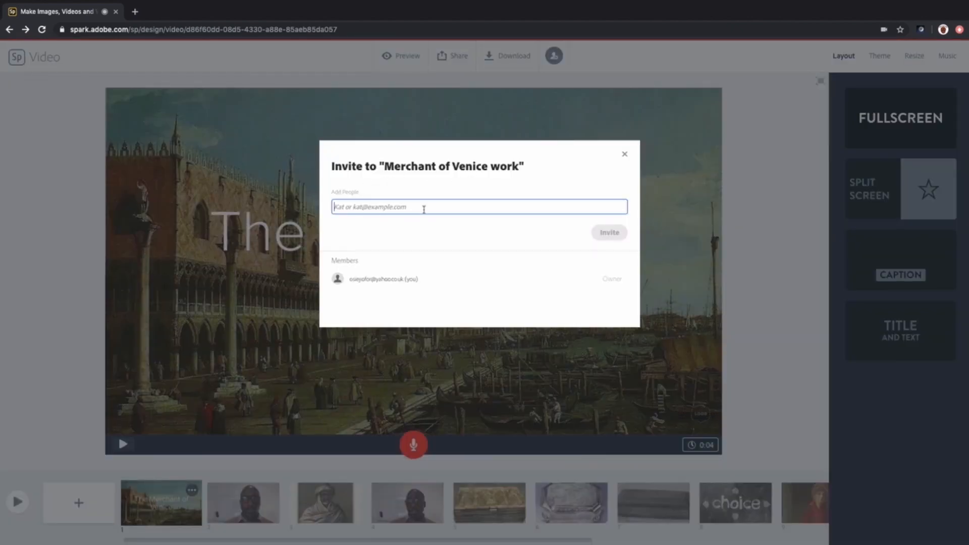
pyautogui.click(624, 154)
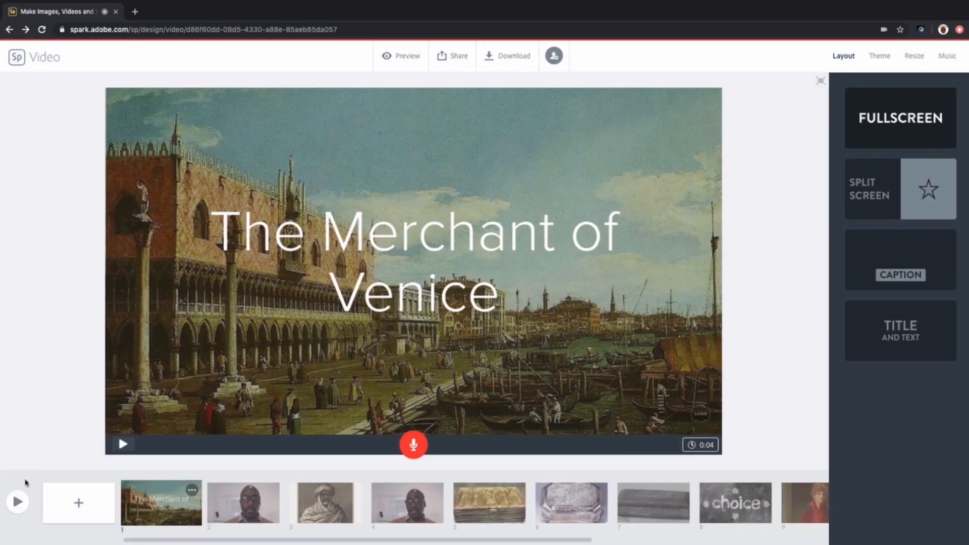
pyautogui.click(502, 56)
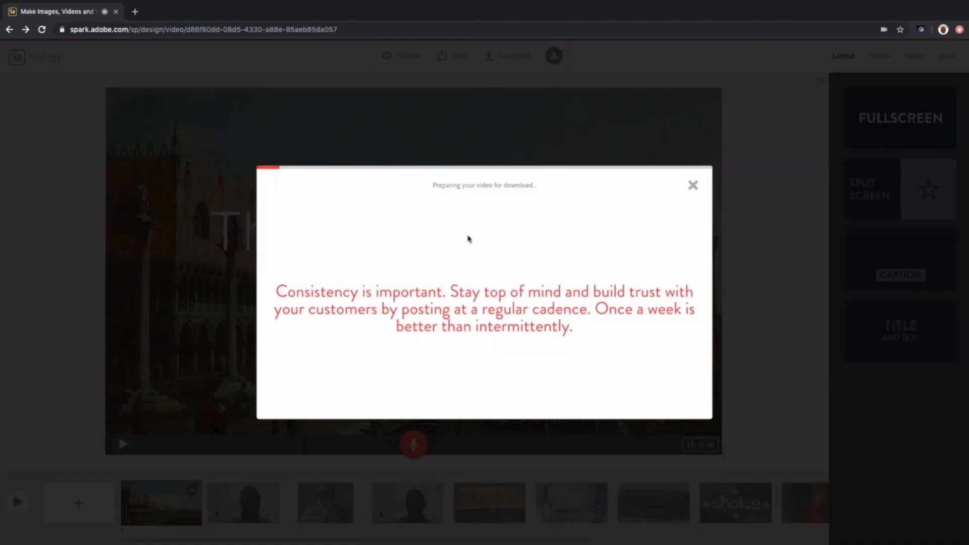